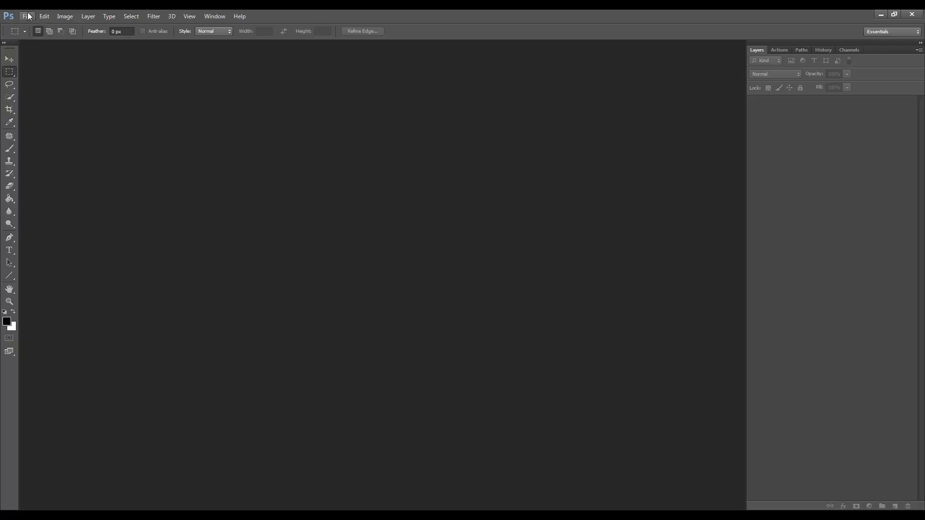
Open DSC06815.ARW from the SPW - Leighton folder in Camera Raw.
left_click(27, 17)
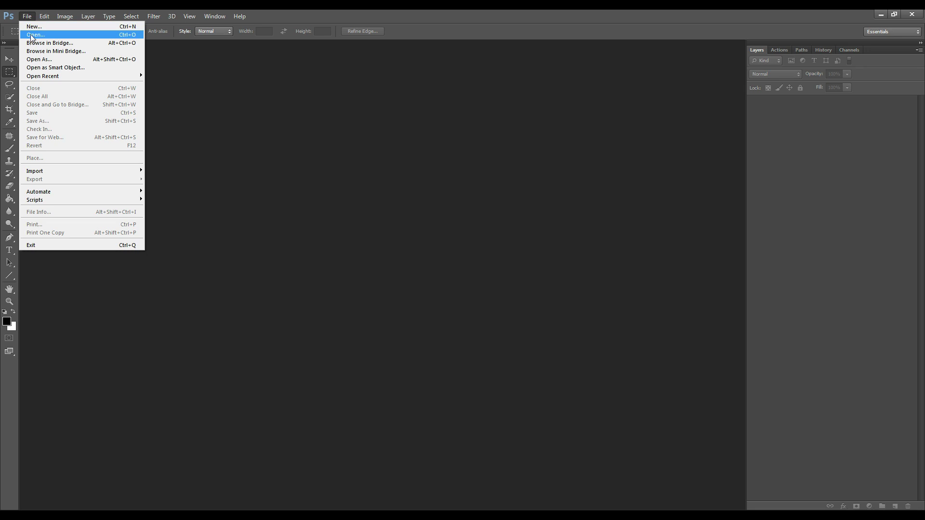
left_click(32, 35)
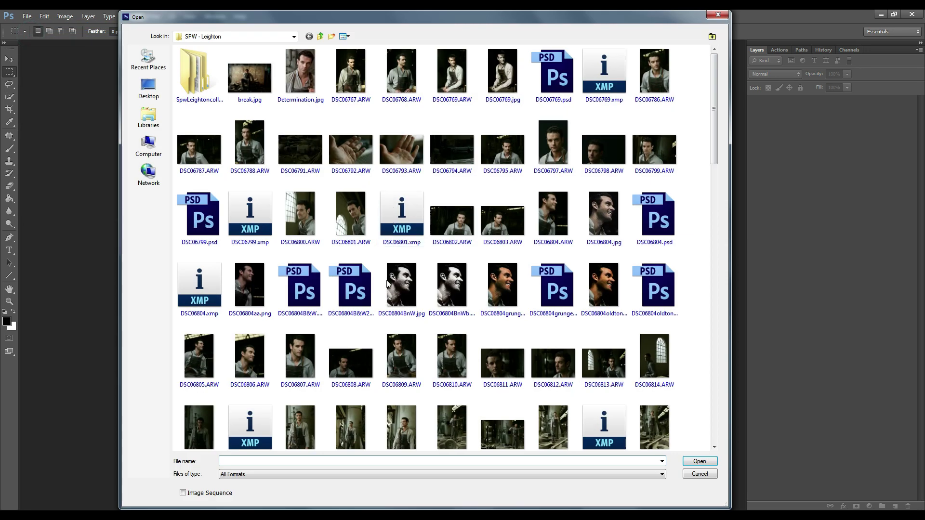
left_click_drag(713, 69, 718, 96)
left_click(191, 344)
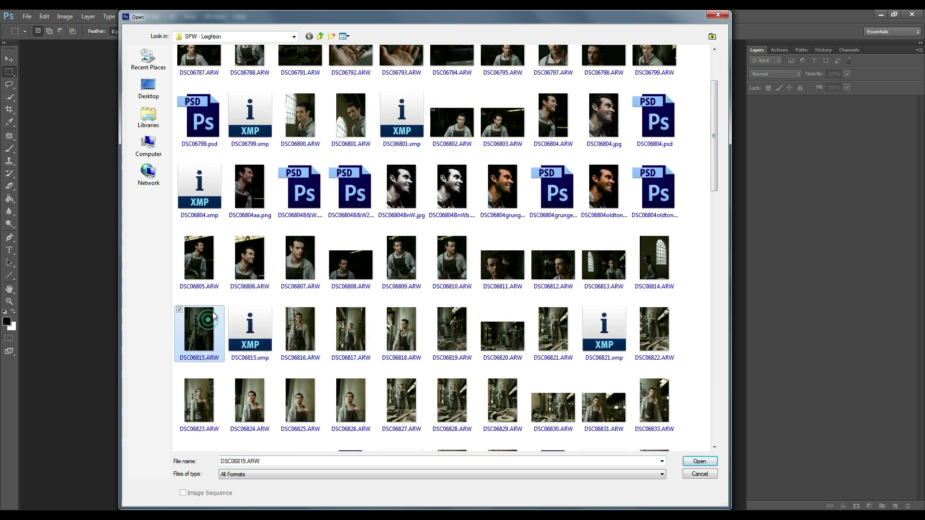
left_click(698, 462)
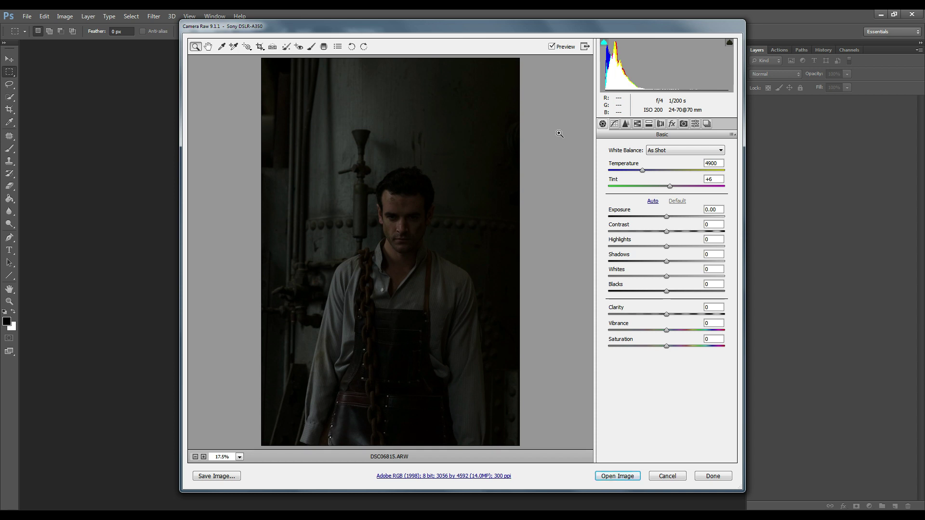
Set Exposure +2.55, Contrast -7, Highlights -13, Shadows +1, Whites +13, then open the image.
key("f")
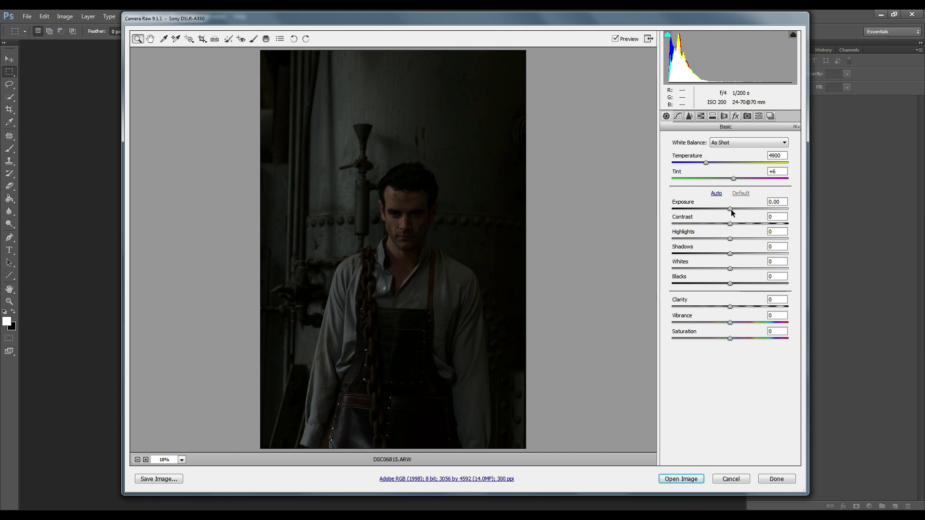
left_click_drag(731, 212, 770, 210)
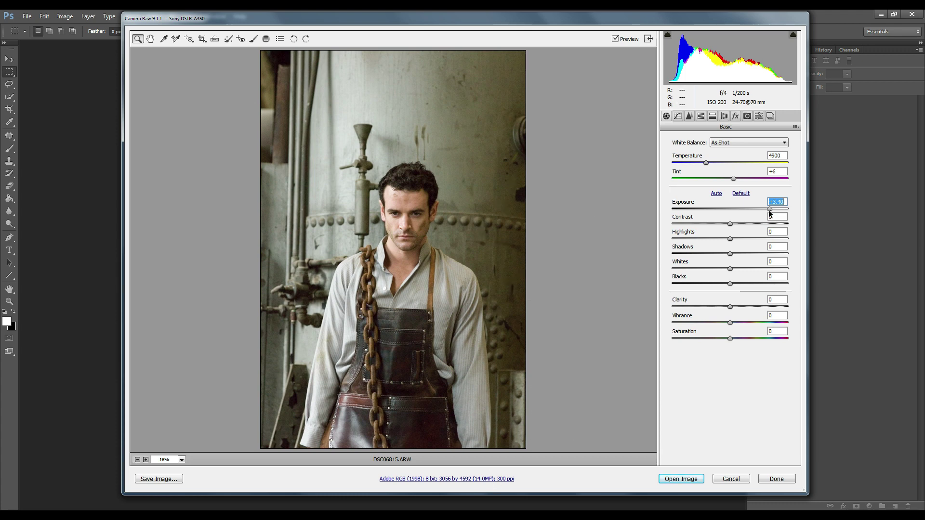
left_click_drag(770, 208, 726, 224)
left_click_drag(730, 239, 723, 238)
left_click_drag(730, 253, 736, 284)
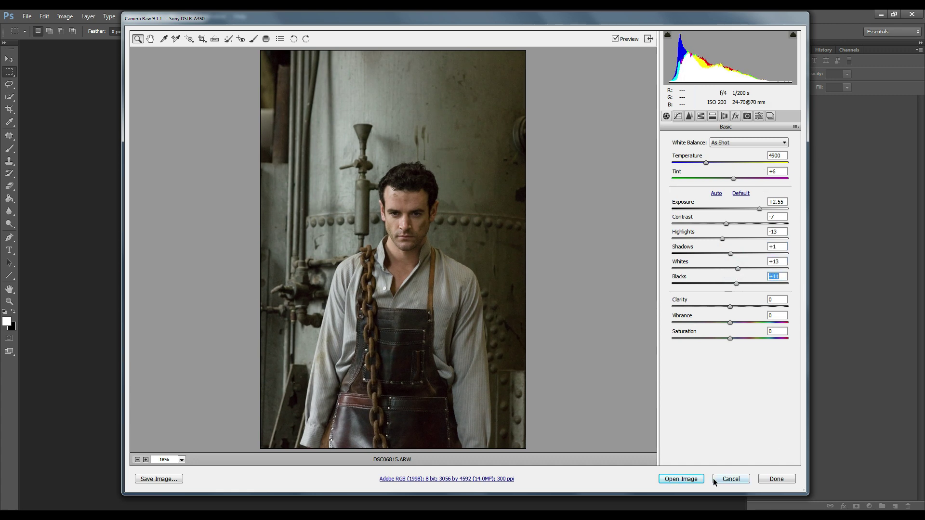
left_click(688, 480)
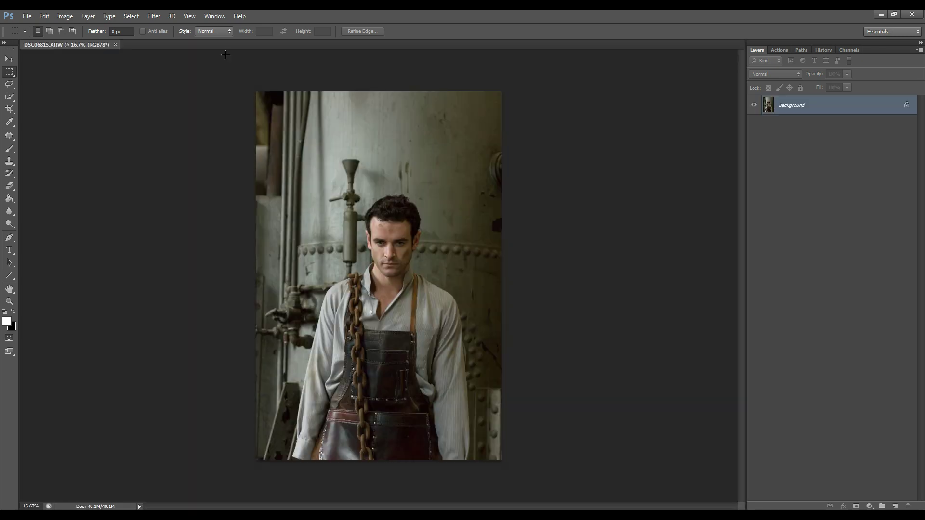
Rotate the photo about 2° and crop it to a 4x5 frame around the man.
left_click(8, 111)
left_click_drag(456, 203, 461, 176)
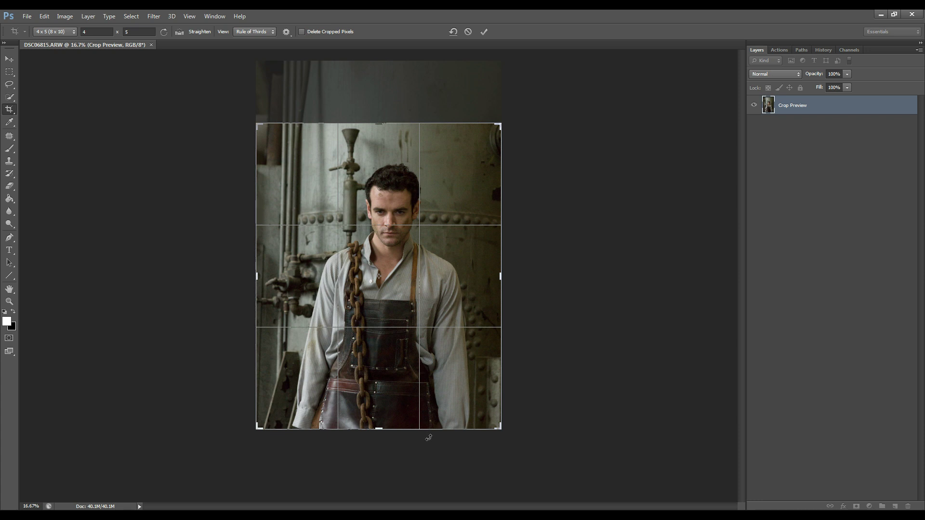
left_click_drag(428, 438, 434, 437)
left_click_drag(264, 130, 264, 128)
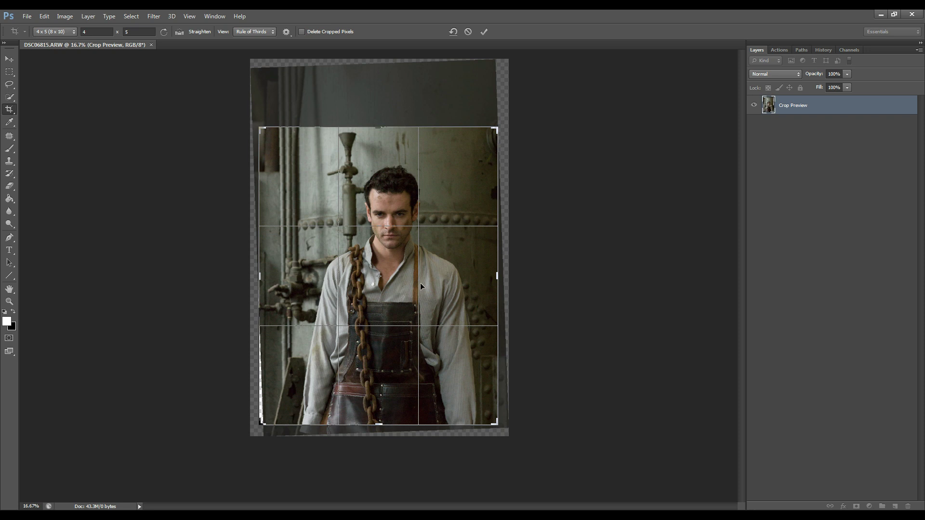
left_click_drag(258, 424, 263, 421)
left_click(491, 132)
left_click_drag(465, 167, 465, 169)
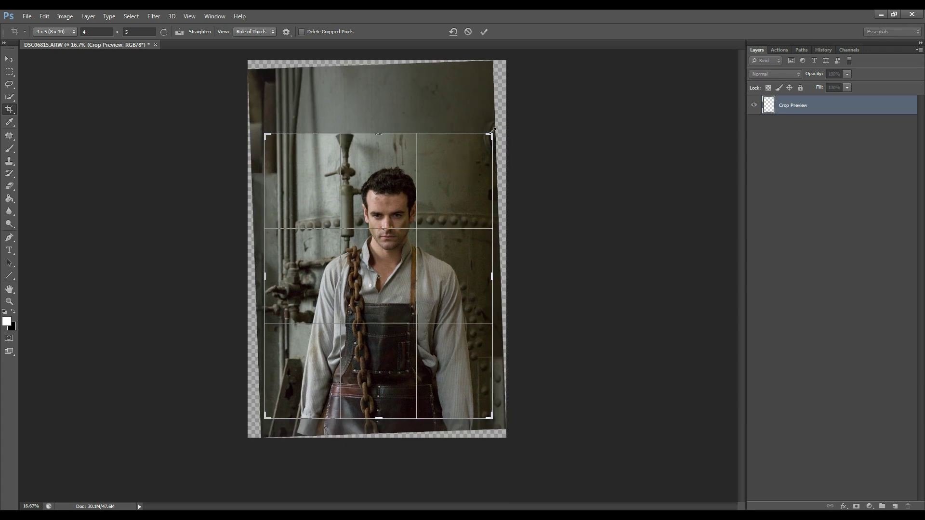
double_click(458, 169)
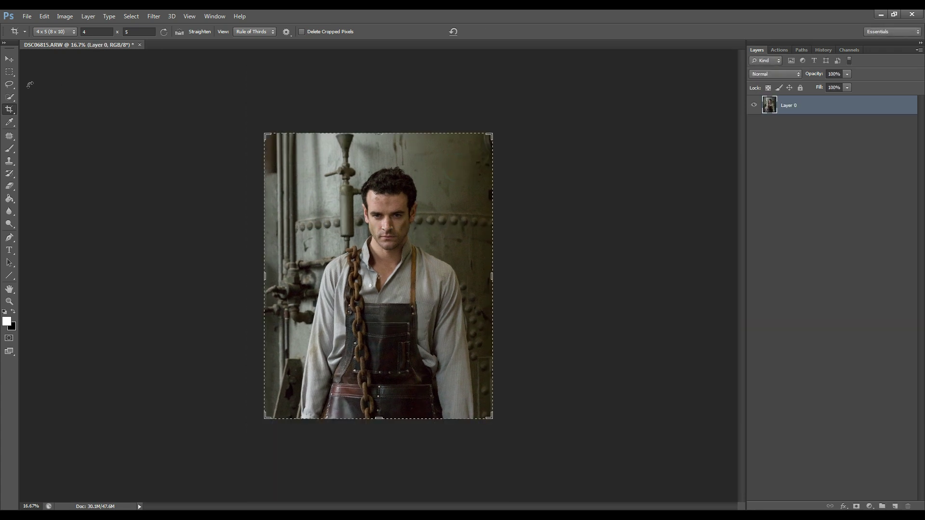
left_click(9, 72)
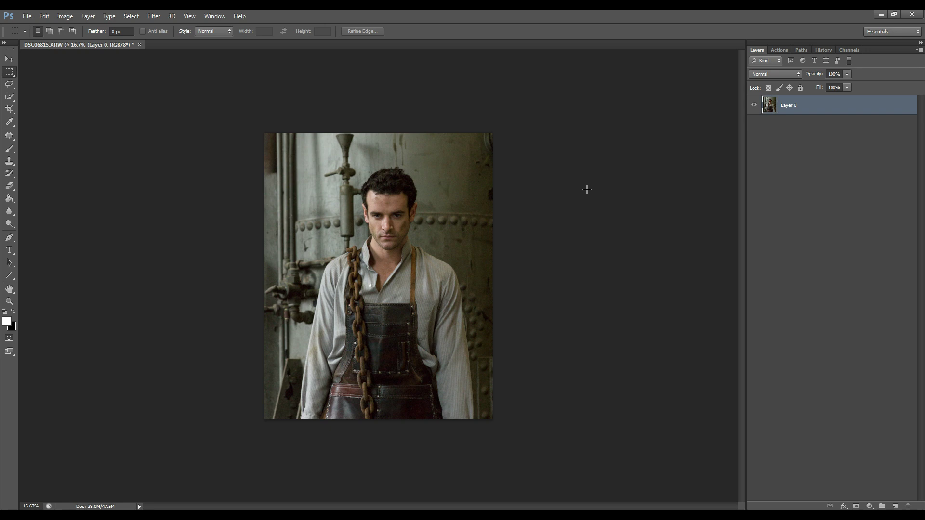
Duplicate the photo layer, save as DSC06815.psd, and add a Levels adjustment layer.
key("ctrl+j")
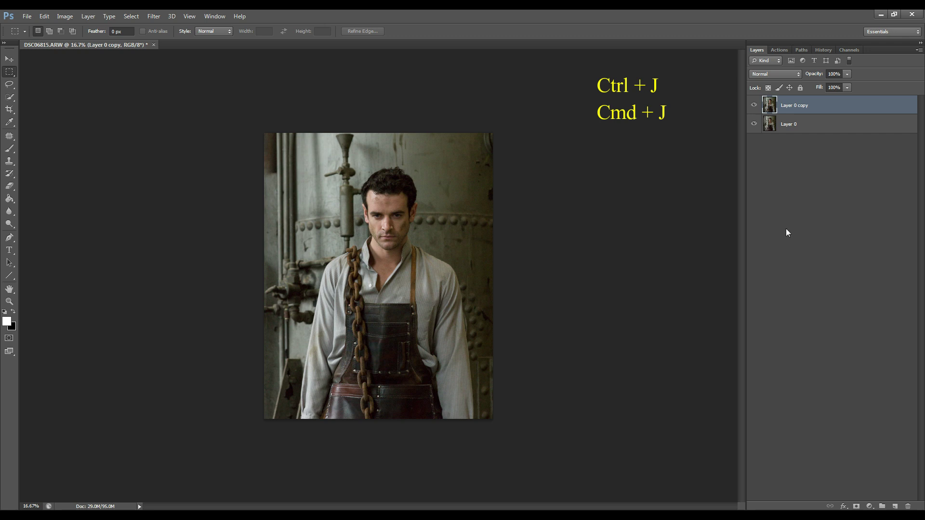
left_click(753, 299)
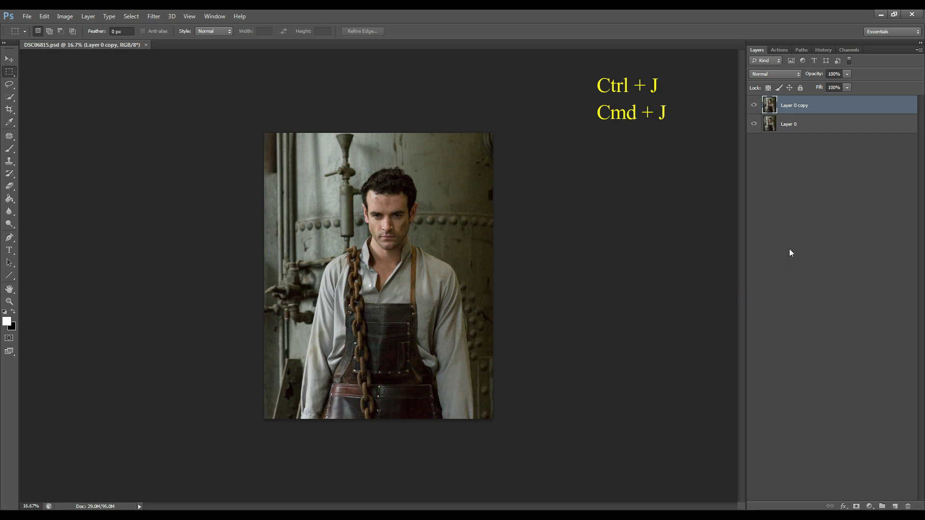
left_click(870, 507)
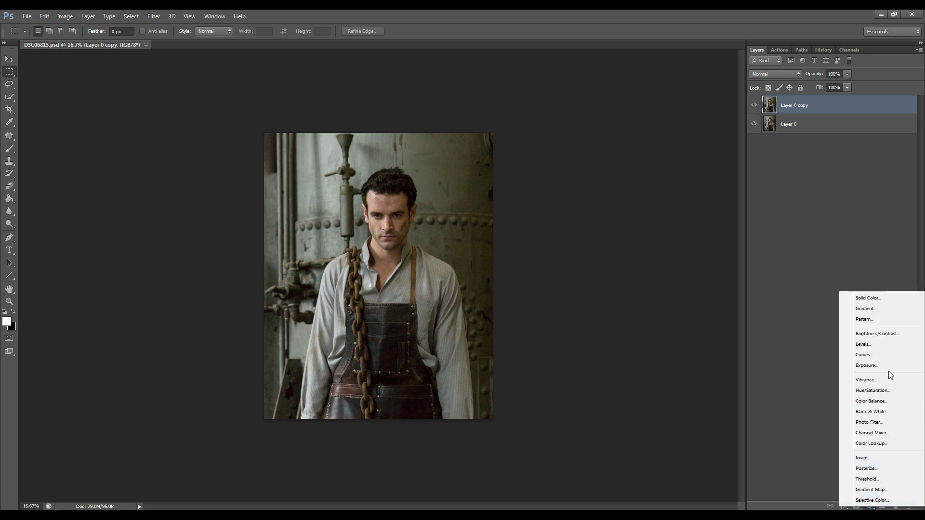
left_click(876, 344)
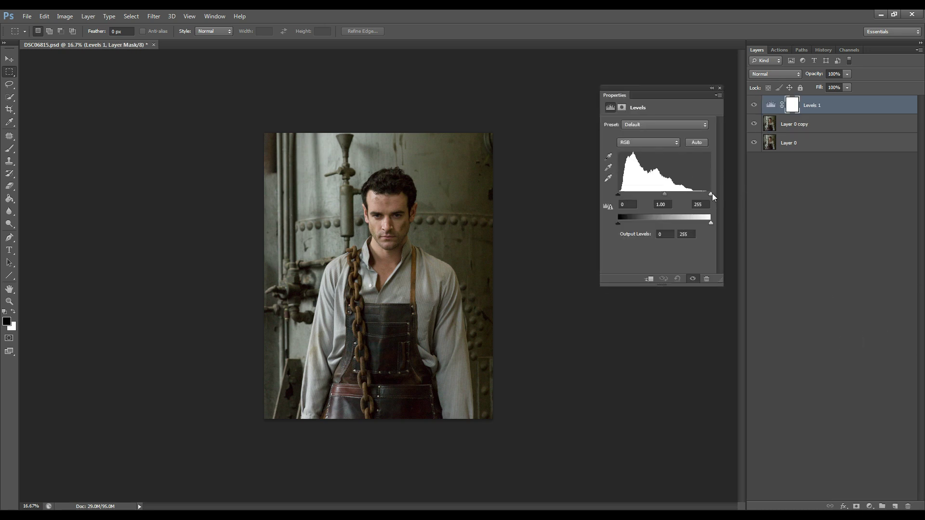
Move the Levels white point to 218 and lighten the midtones slightly.
left_click_drag(711, 194, 659, 194)
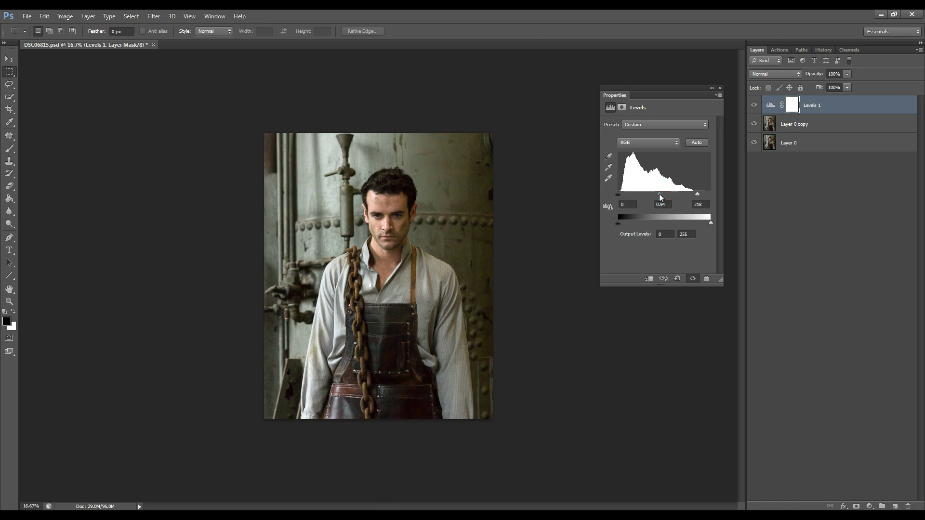
left_click_drag(710, 224, 711, 224)
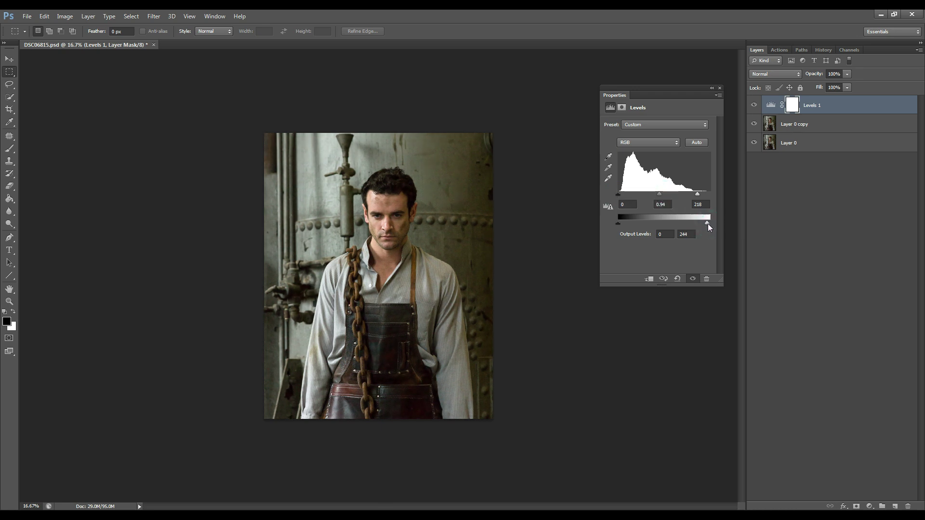
left_click(697, 196)
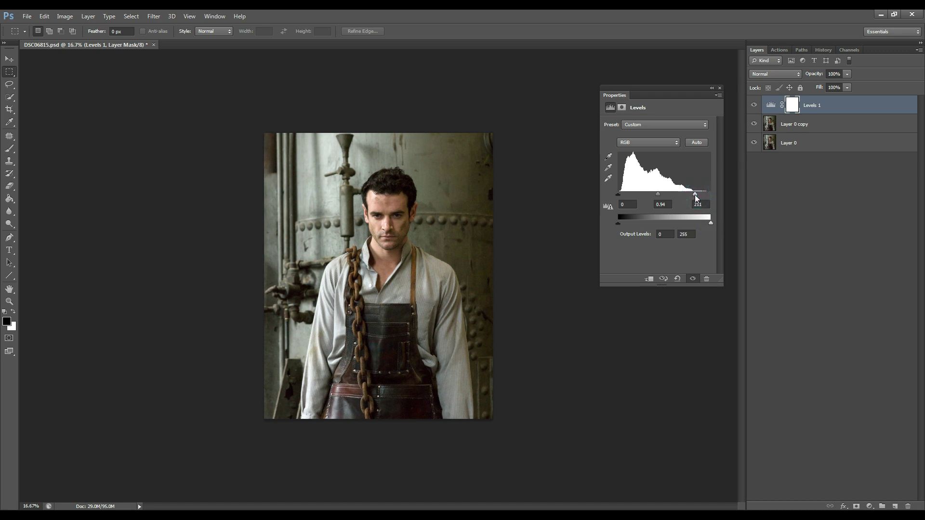
left_click_drag(656, 196, 622, 197)
left_click(720, 88)
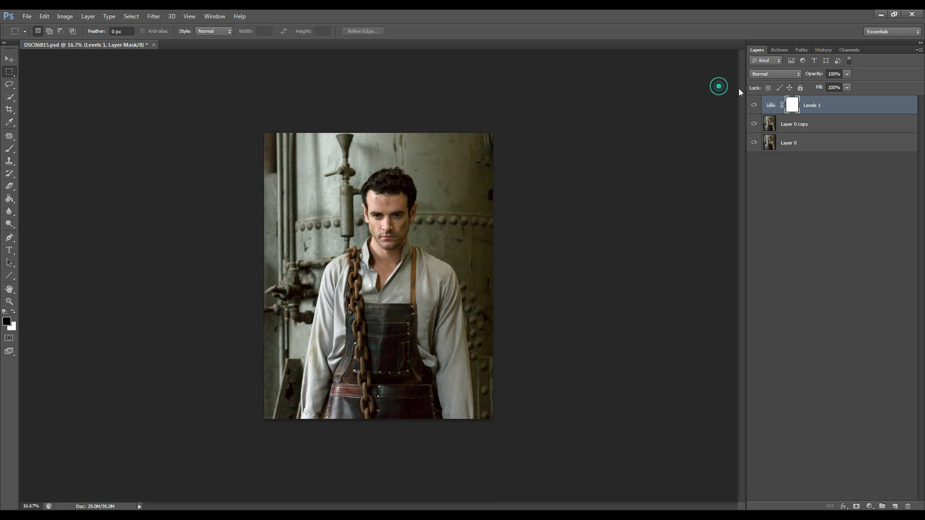
Toggle the Levels 1 layer on and off to compare before and after.
left_click(755, 106)
left_click(754, 106)
left_click(754, 106)
left_click(754, 106)
left_click(755, 106)
left_click(754, 105)
left_click(755, 105)
left_click(755, 105)
left_click(756, 106)
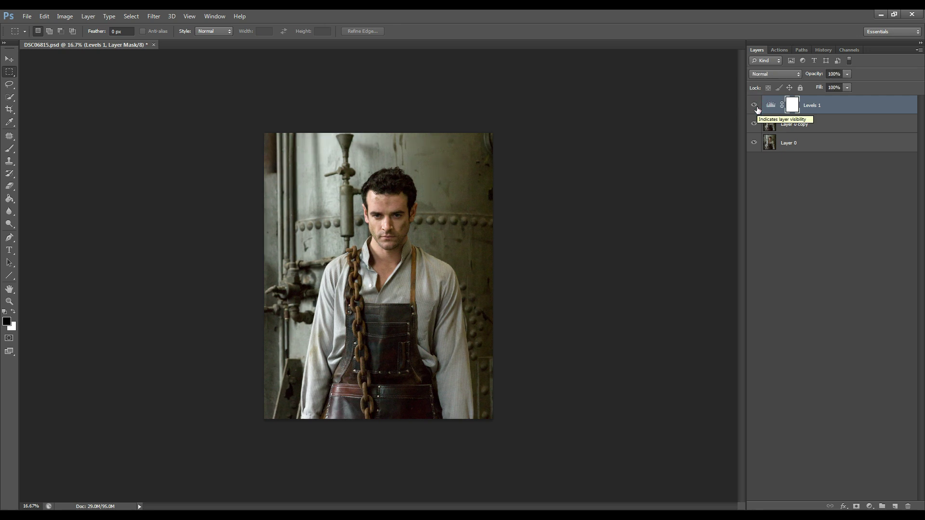
scroll(476, 215, "up", 1)
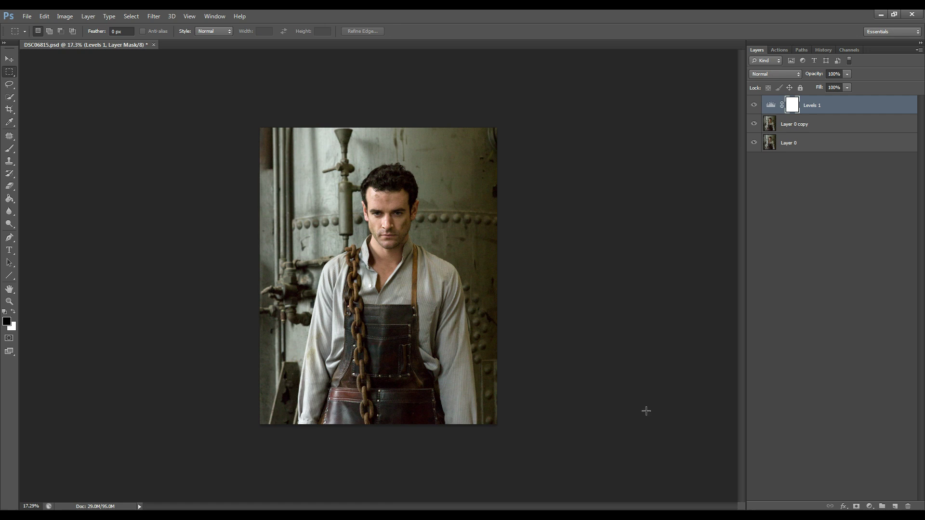
Add a Color Balance layer and nudge the midtones slightly toward red and green.
left_click(870, 506)
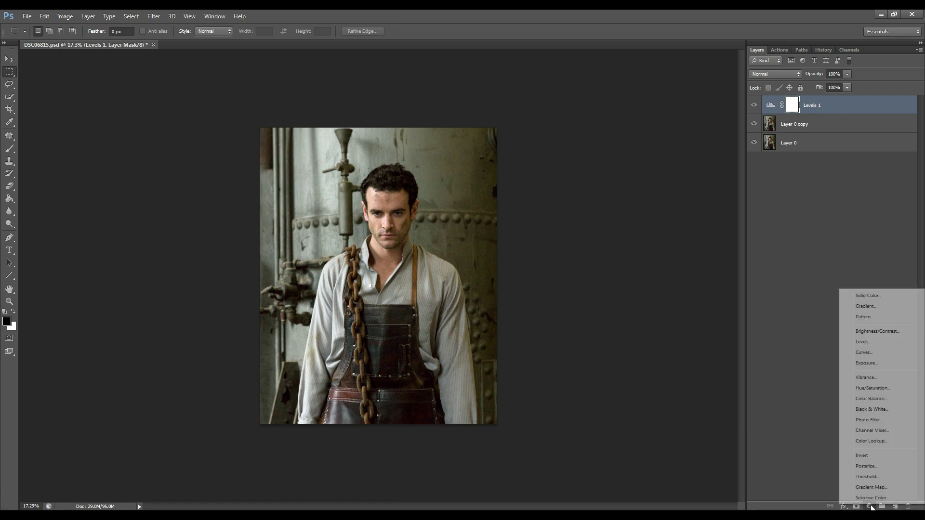
left_click(883, 399)
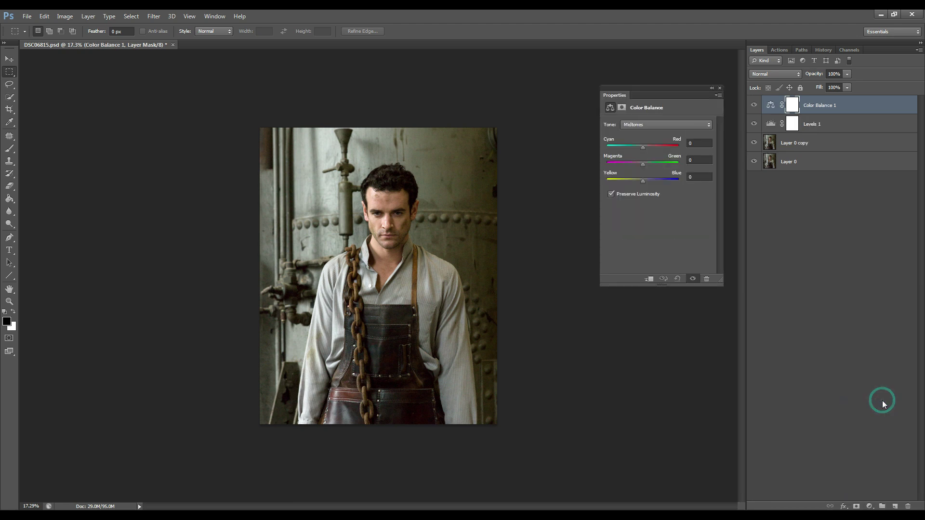
left_click(643, 148)
left_click(644, 125)
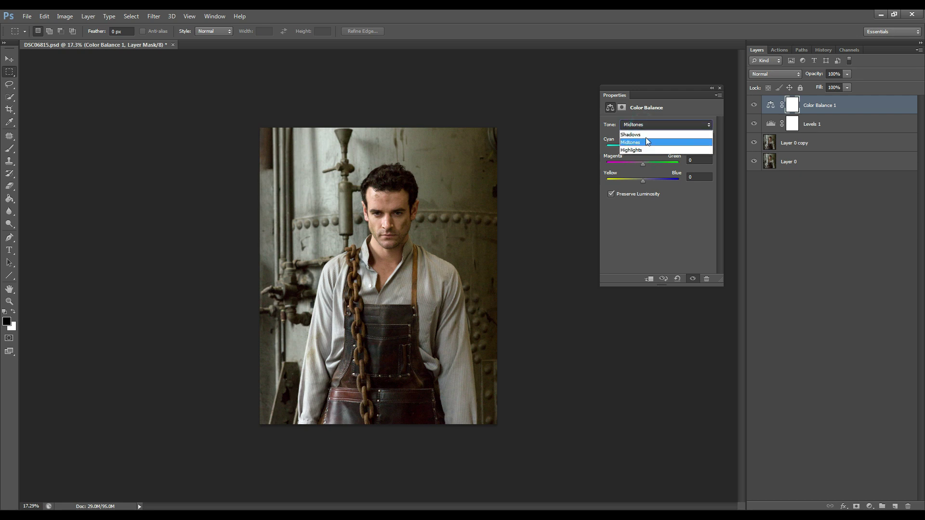
left_click(643, 142)
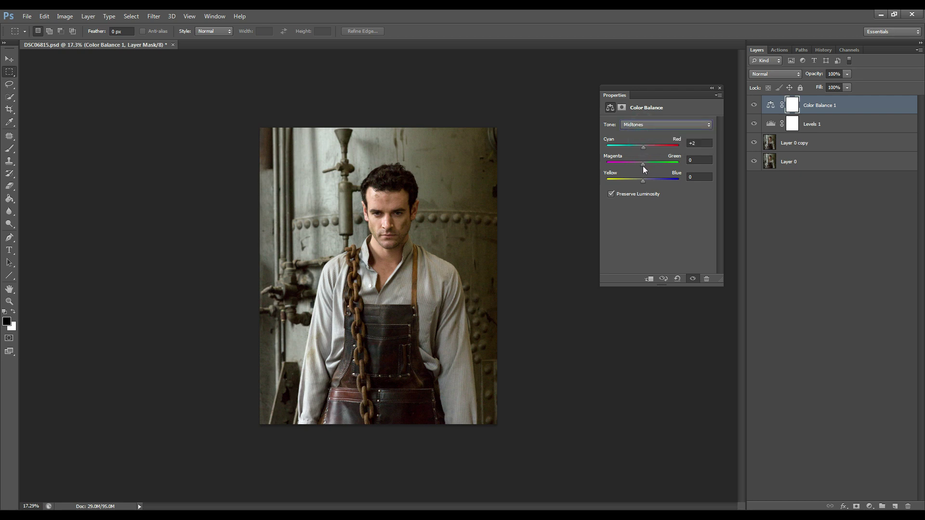
left_click_drag(643, 166, 645, 166)
left_click_drag(643, 148, 644, 149)
Shift shadows toward cyan and green, highlights toward cyan, and midtones toward yellow.
left_click(649, 125)
left_click(646, 133)
left_click_drag(644, 148, 642, 148)
left_click_drag(643, 165, 644, 164)
left_click(652, 125)
left_click(643, 147)
left_click_drag(645, 151, 642, 152)
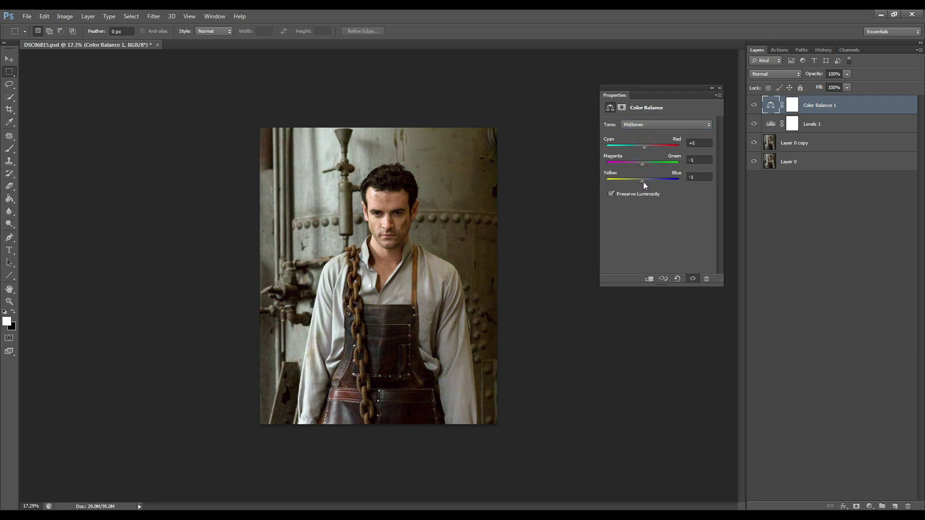
left_click_drag(643, 181, 642, 181)
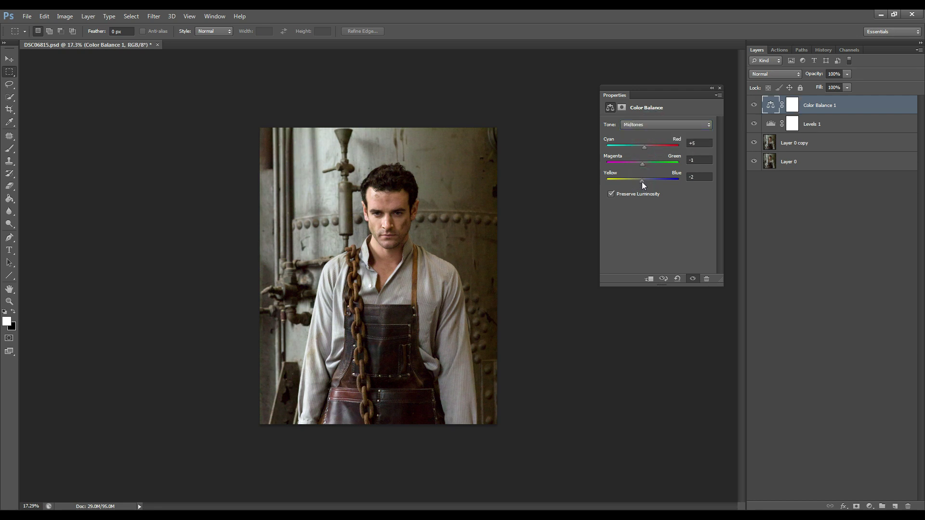
Toggle the Color Balance 1 layer on and off to compare the effect.
left_click(720, 88)
left_click(754, 105)
left_click(754, 105)
left_click(754, 105)
left_click(754, 105)
Set the Color Balance 1 layer opacity to 40% and compare the result.
left_click_drag(817, 76, 803, 76)
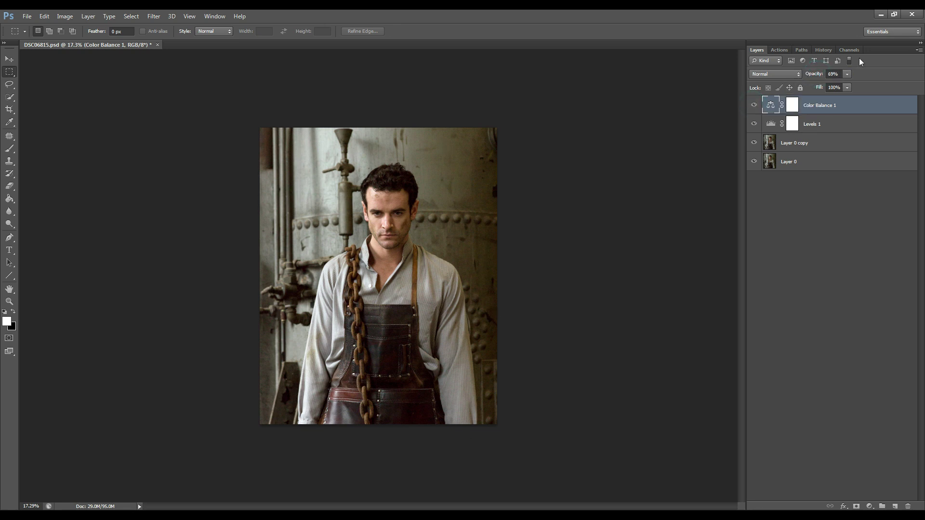
left_click_drag(818, 77, 816, 82)
left_click(835, 73)
type("40")
key("Return")
left_click(755, 106)
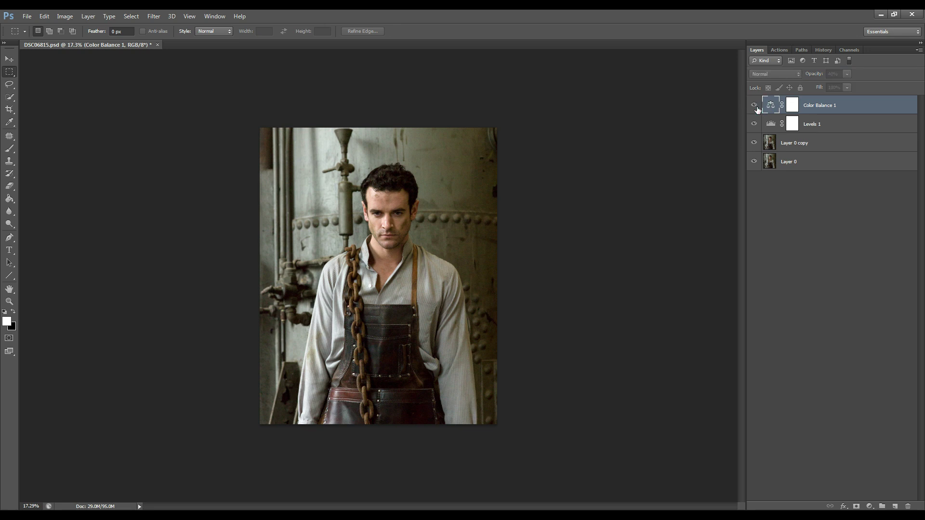
left_click(755, 106)
left_click(755, 106)
Zoom in on the face and apron, then stamp visible layers into Layer 1 with Ctrl+Shift+Alt+E.
left_click(755, 106)
scroll(553, 286, "up", 1, "alt")
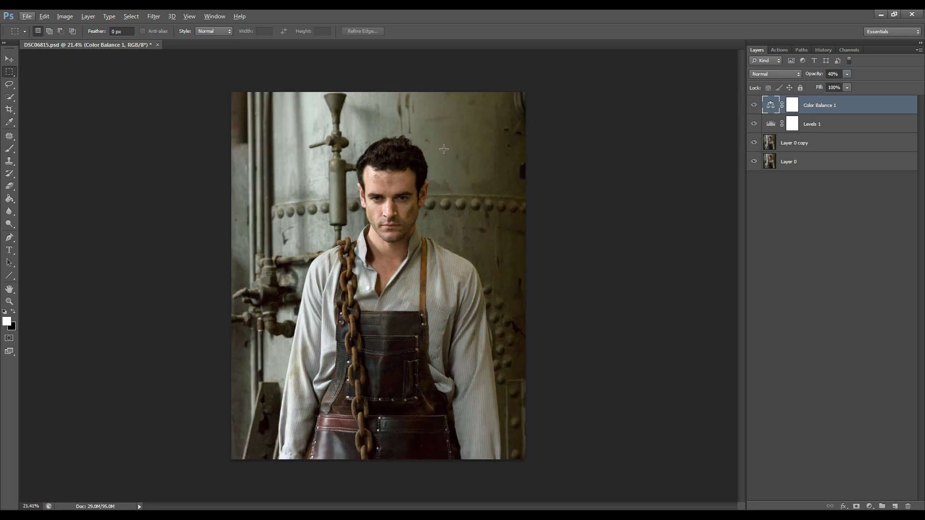
scroll(530, 441, "up", 3, "alt")
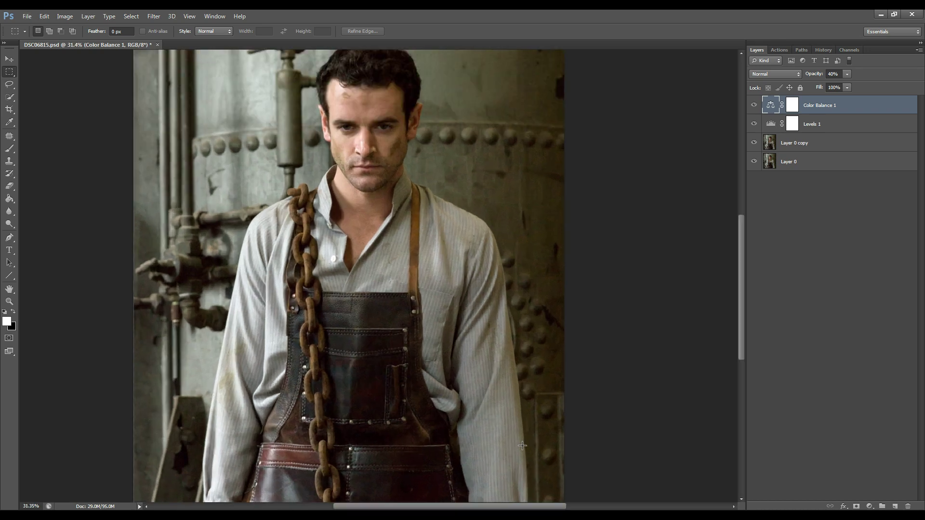
scroll(522, 445, "up", 2, "alt")
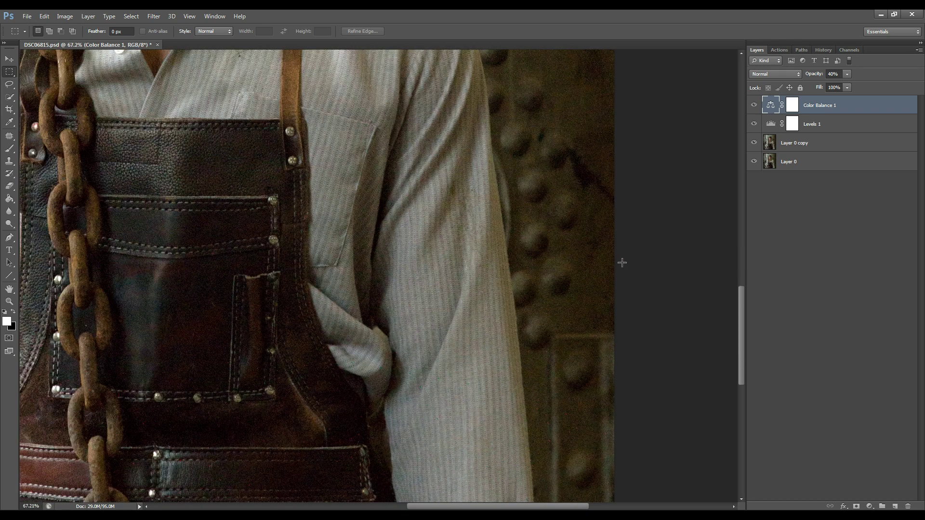
scroll(607, 270, "up", 2)
scroll(594, 275, "up", 3)
scroll(594, 274, "up", 2, "alt")
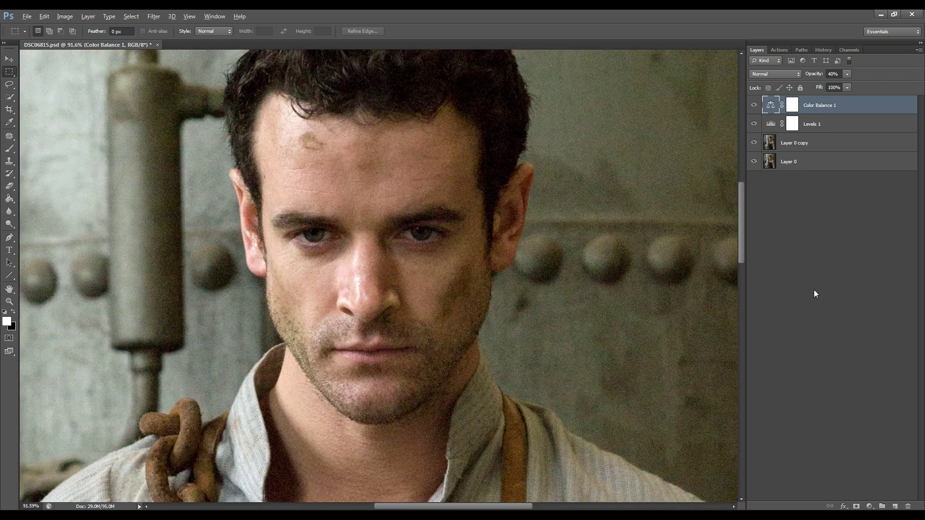
scroll(630, 233, "down", 4, "alt")
scroll(446, 169, "up", 3, "alt")
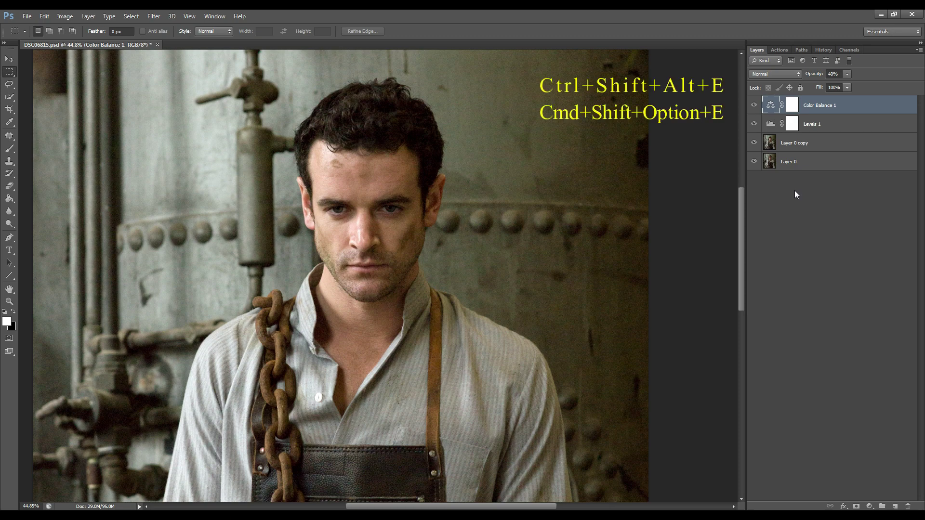
key("ctrl+shift+alt+e")
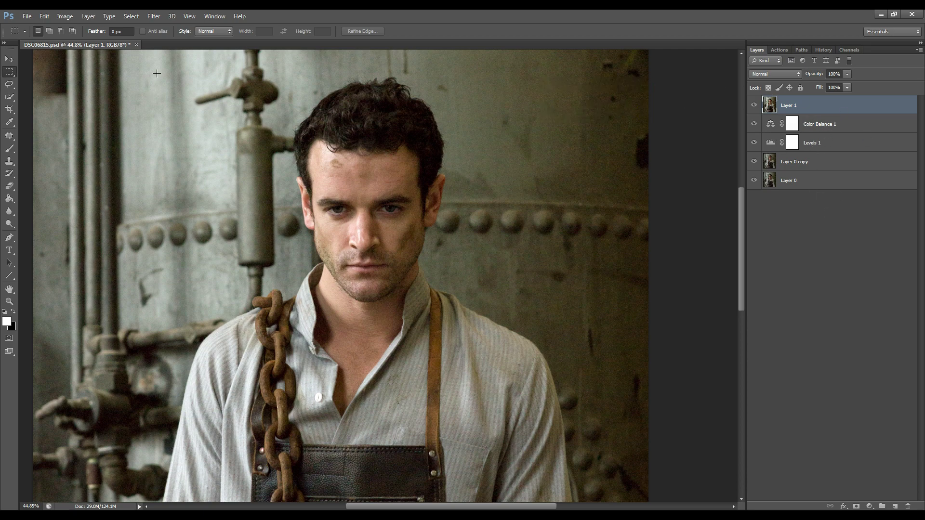
Open Filter > Noise > Reduce Noise on Layer 1.
left_click(154, 16)
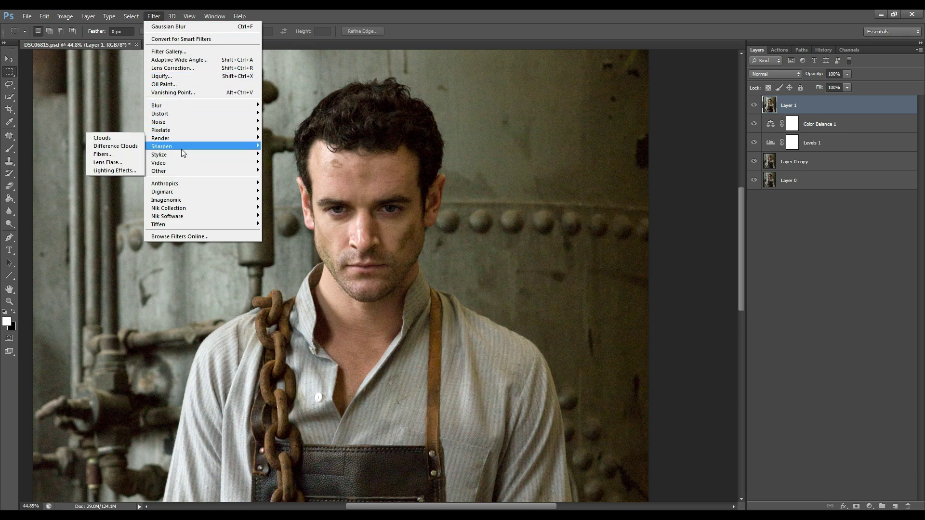
mouse_move(179, 121)
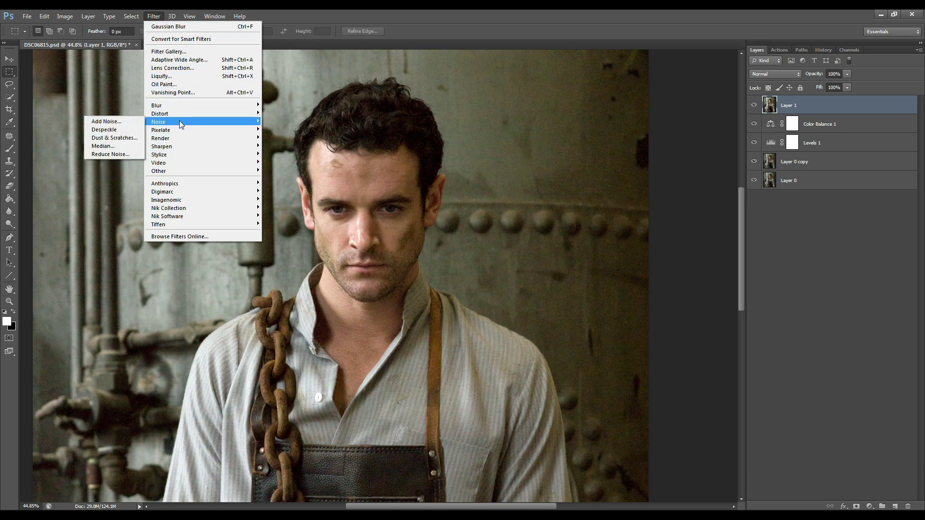
left_click(105, 154)
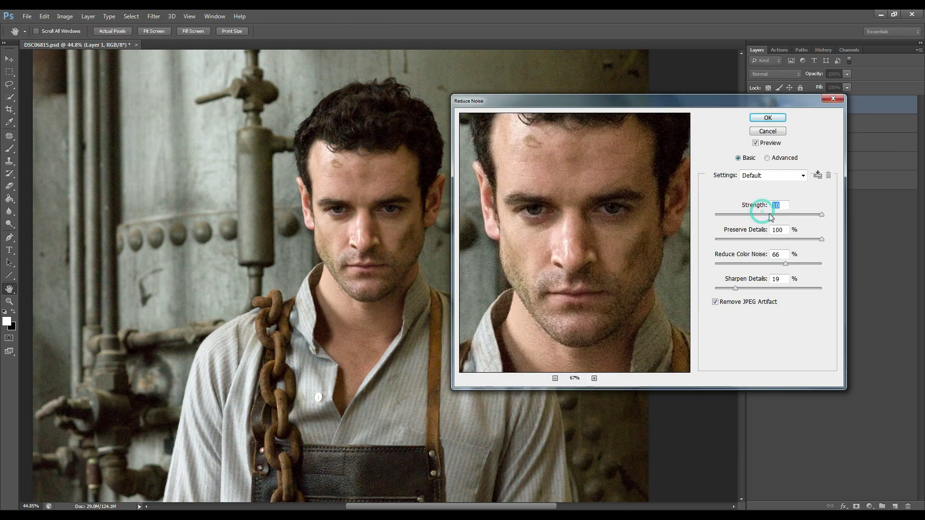
Lower strength and detail preservation, adjust colour noise and sharpening, and enable Remove JPEG Artifact.
left_click_drag(764, 207, 714, 222)
left_click(717, 241)
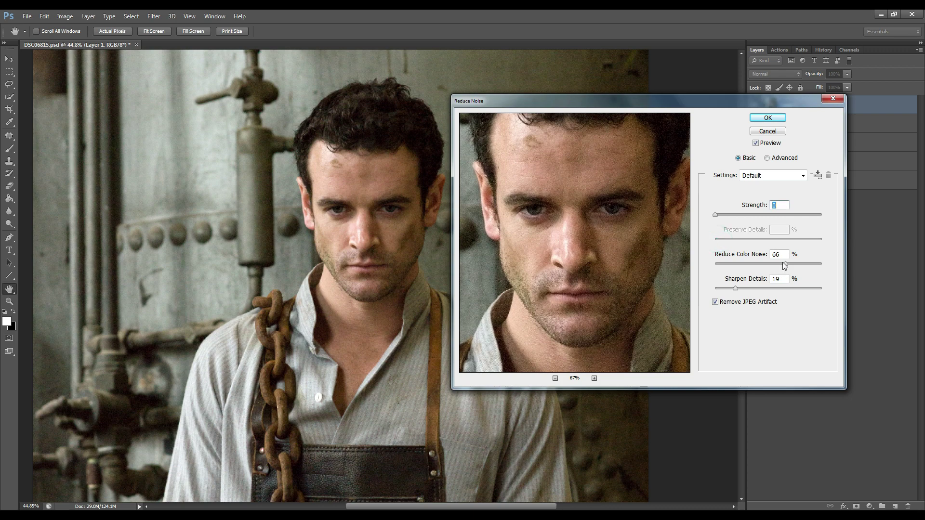
left_click_drag(782, 263, 715, 271)
left_click(715, 214)
left_click_drag(715, 215, 755, 216)
left_click_drag(823, 241, 763, 239)
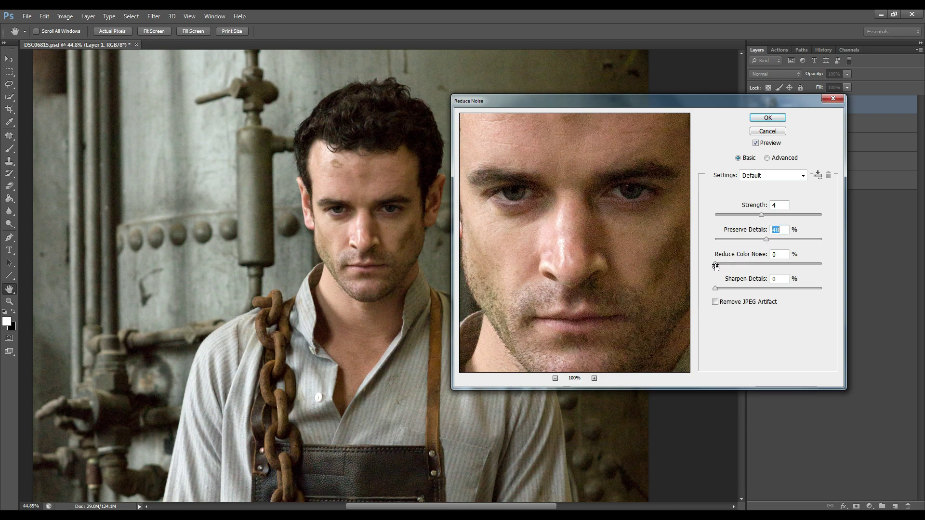
left_click_drag(716, 264, 735, 289)
left_click(715, 303)
left_click_drag(734, 288, 743, 263)
Compare the preview, settle on Strength 6 and Preserve Details 60, and apply.
left_click(755, 144)
left_click(756, 143)
key("ctrl+minus")
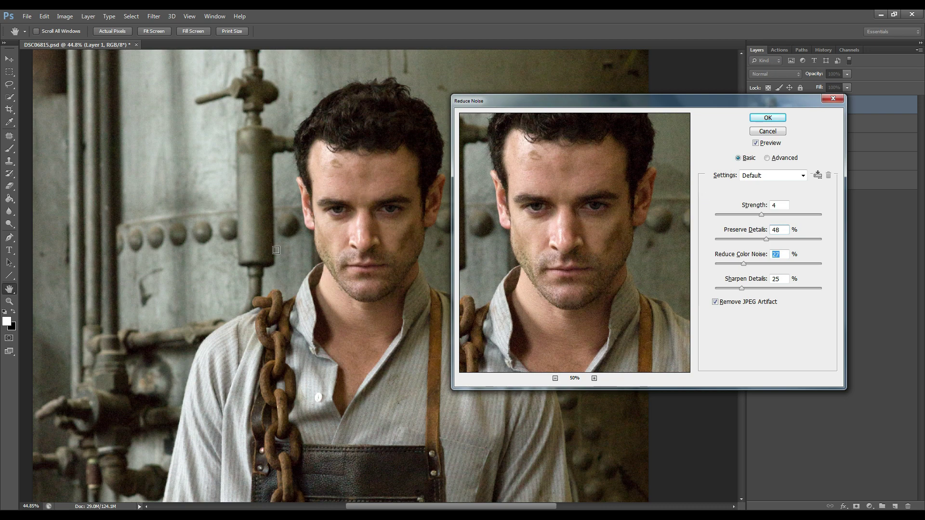
left_click(756, 143)
left_click(756, 143)
key("Up")
left_click(776, 217)
left_click(779, 240)
left_click_drag(773, 214, 781, 214)
left_click(767, 118)
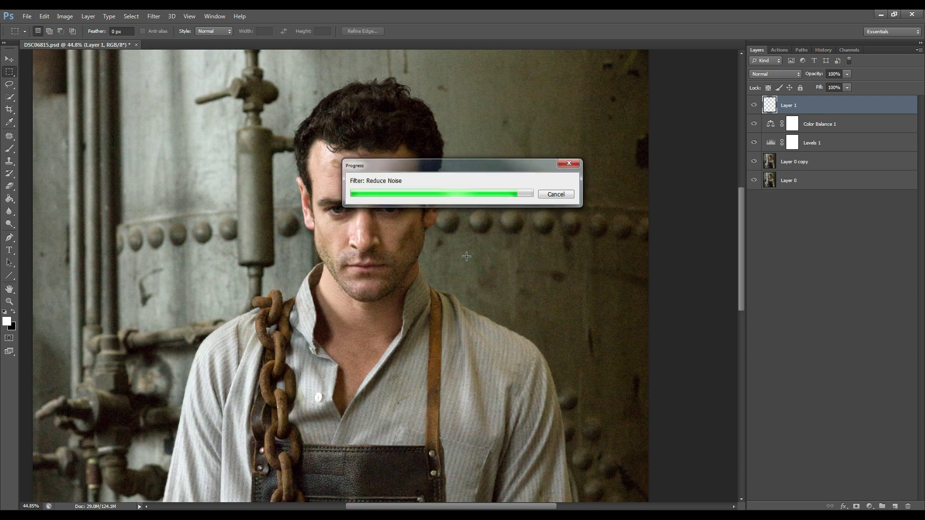
Rename Layer 1 to 'reduce noise'.
scroll(418, 229, "down", 3)
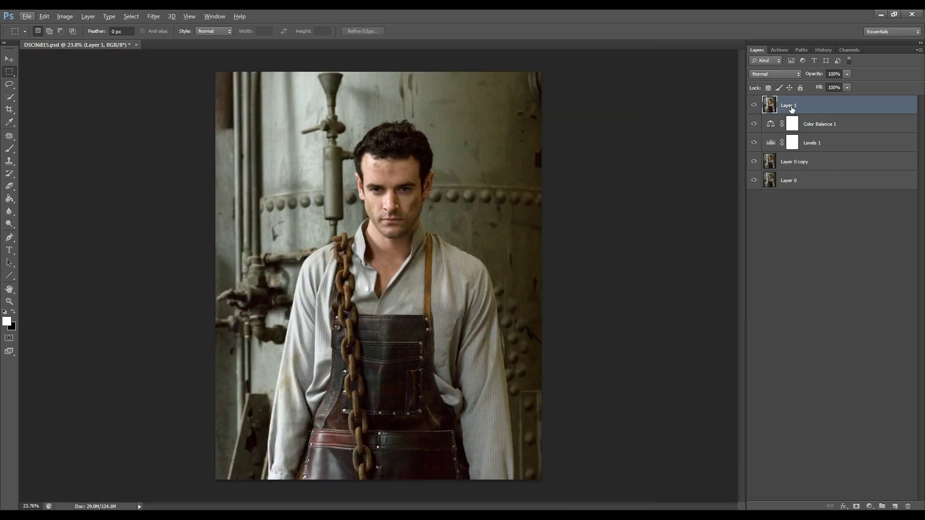
double_click(790, 105)
type("reduce noise")
key("Return")
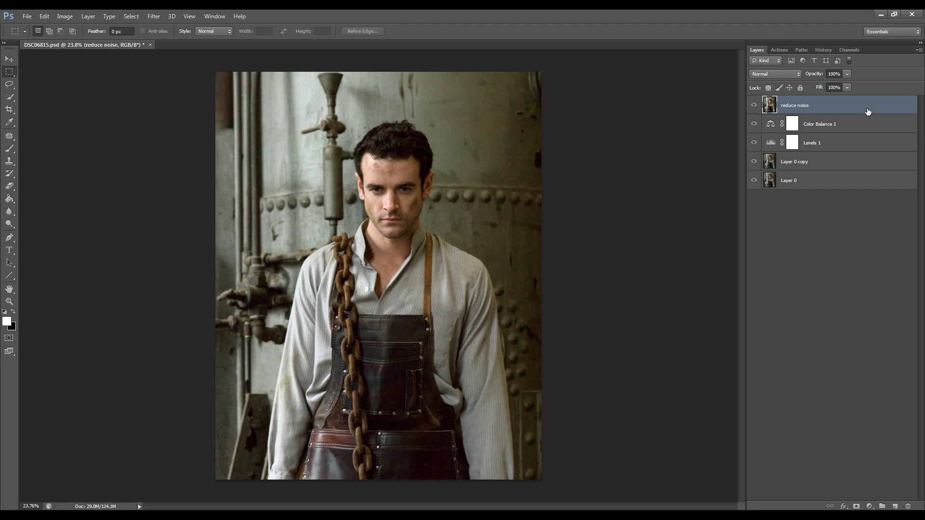
Duplicate the reduce noise layer and name the copy 's&h'.
key("ctrl+j")
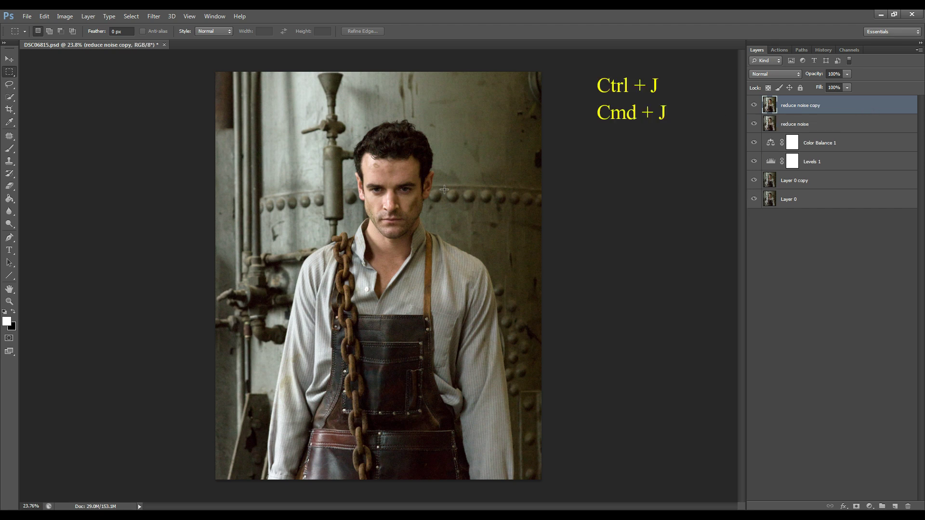
double_click(811, 107)
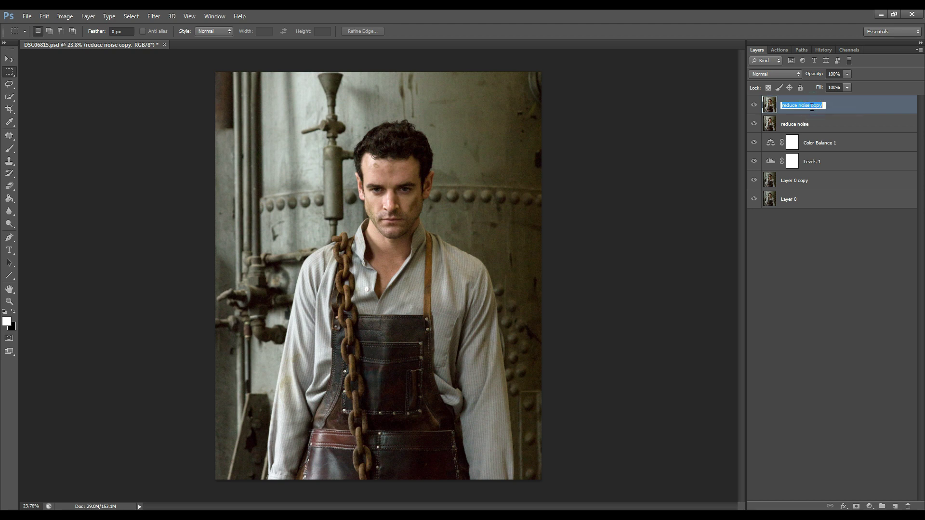
type("s&h")
key("Return")
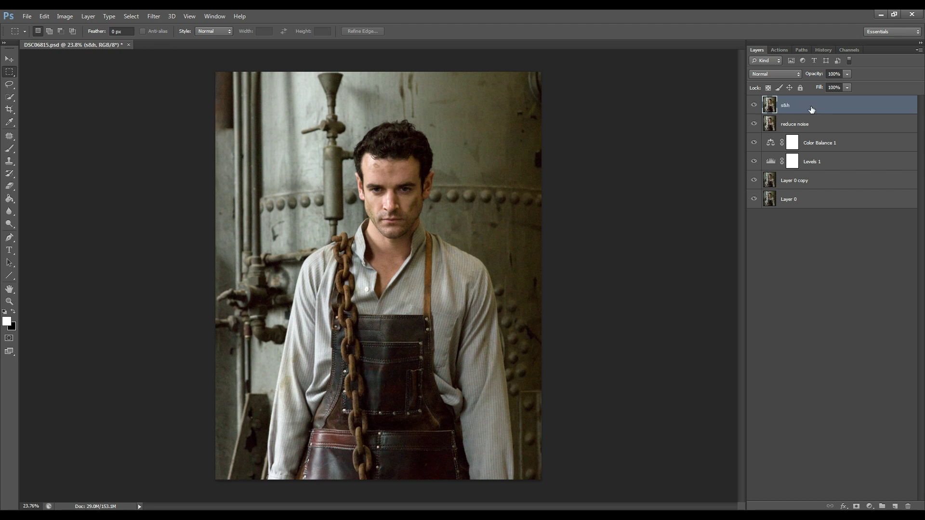
left_click(67, 17)
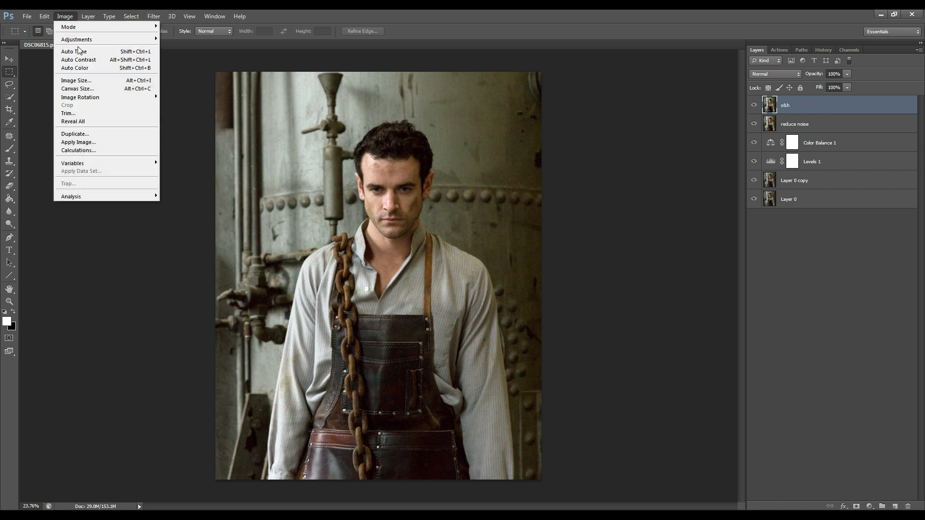
Apply Shadows/Highlights to s&h with Shadows amount 18, slightly wider tonal width and smaller radius.
mouse_move(81, 42)
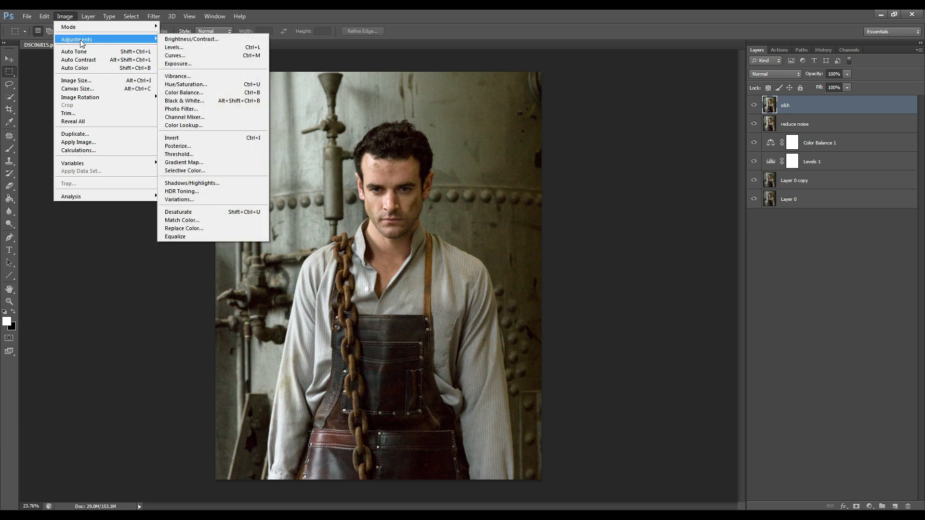
left_click(218, 183)
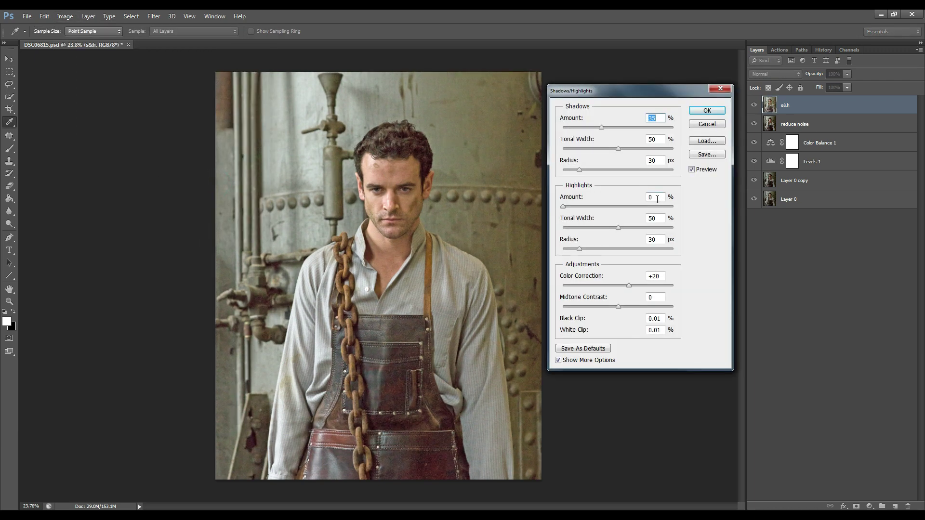
key("Tab")
key("Tab")
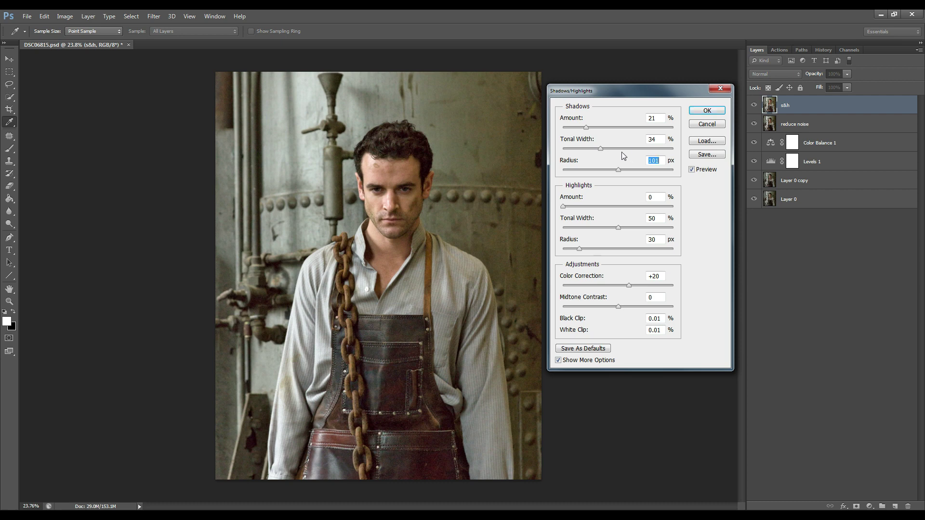
left_click(600, 126)
left_click(600, 127)
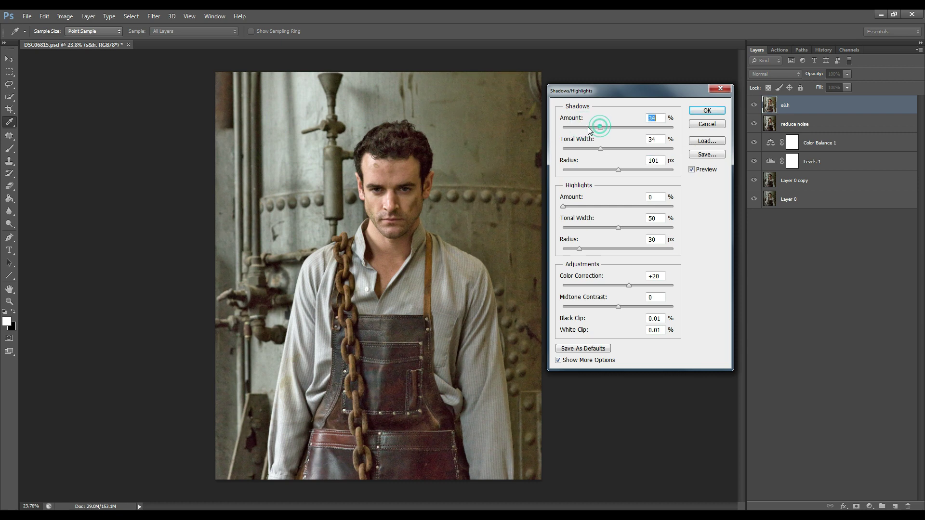
left_click_drag(600, 126, 588, 127)
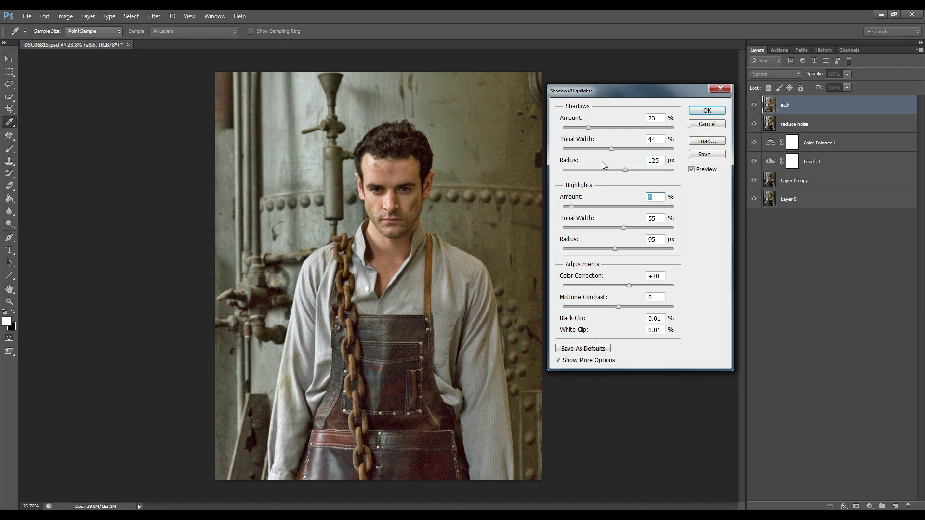
left_click(615, 147)
left_click(608, 170)
left_click(599, 128)
type("18")
Set Color Correction +11 and Midtone Contrast +14, compare the preview, and apply.
left_click_drag(613, 287, 617, 287)
mouse_move(618, 307)
left_mouse_down()
mouse_move(606, 309)
mouse_move(622, 319)
left_mouse_up()
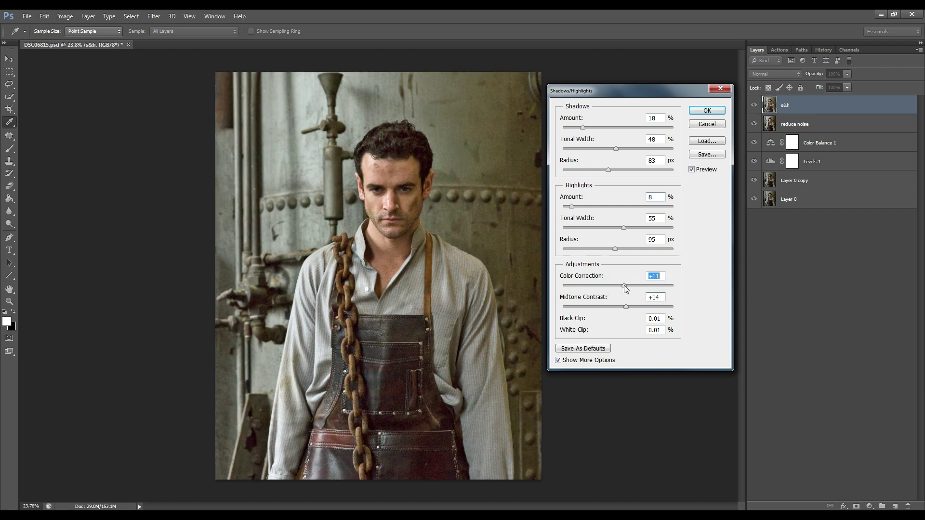
left_click(693, 170)
left_click(693, 170)
left_click(707, 110)
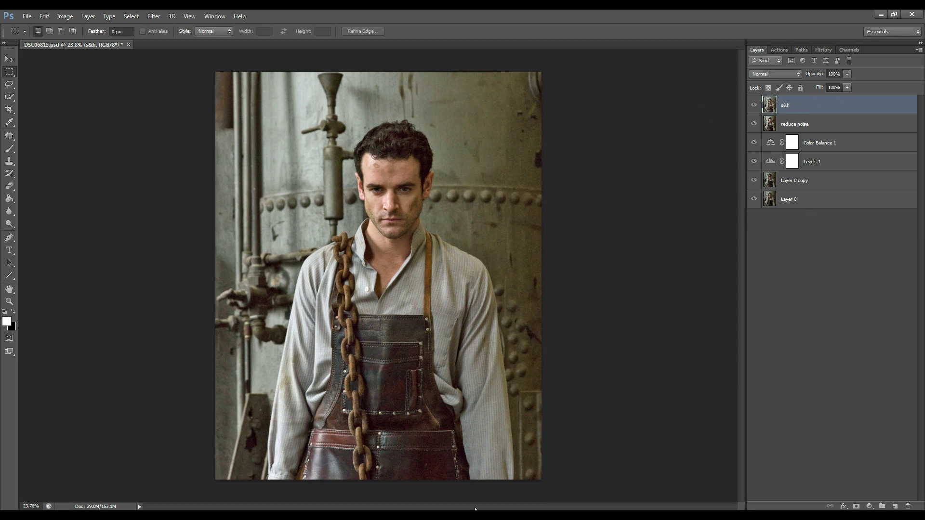
Add a Levels adjustment with black input 15, midtones 0.91 and output levels 5 to 237.
left_click(869, 507)
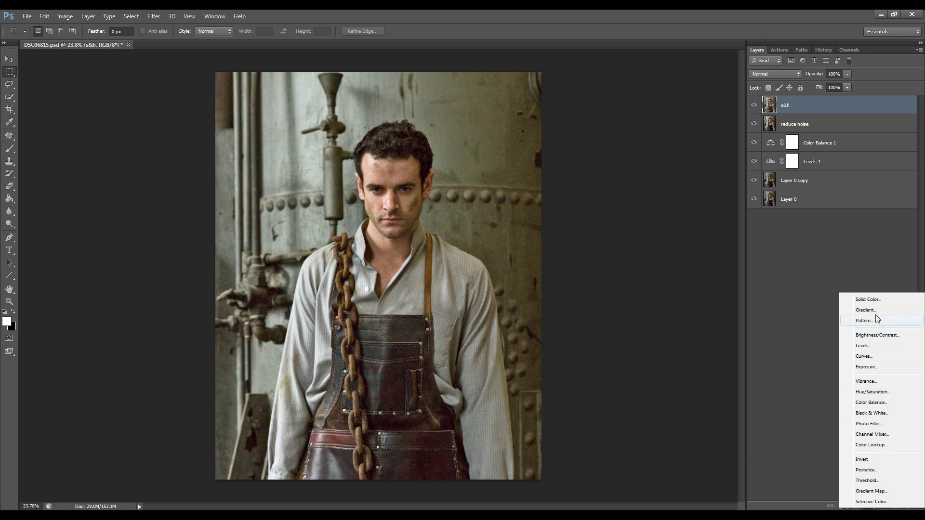
left_click(874, 346)
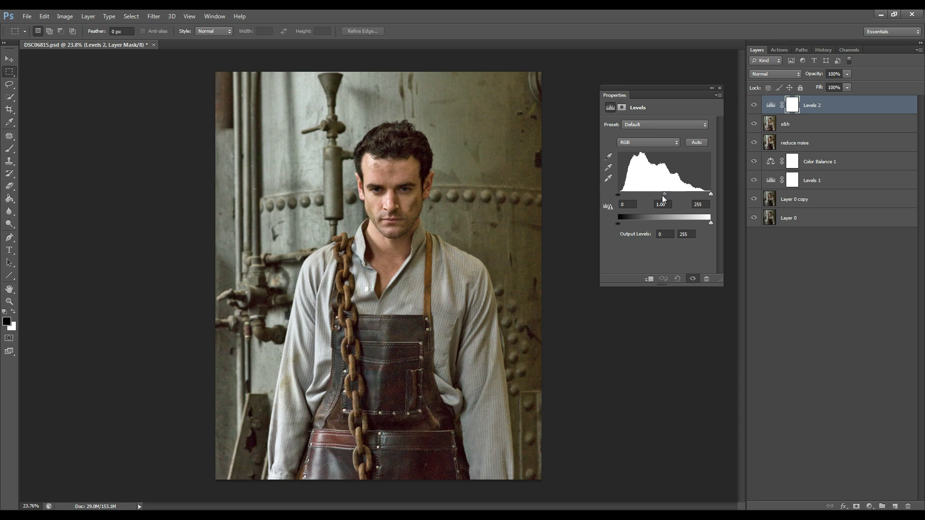
mouse_move(711, 195)
left_mouse_down()
mouse_move(702, 200)
mouse_move(711, 195)
left_mouse_up()
left_click_drag(622, 196, 620, 222)
left_click_drag(666, 194, 670, 194)
left_click_drag(711, 222, 704, 223)
left_click(720, 89)
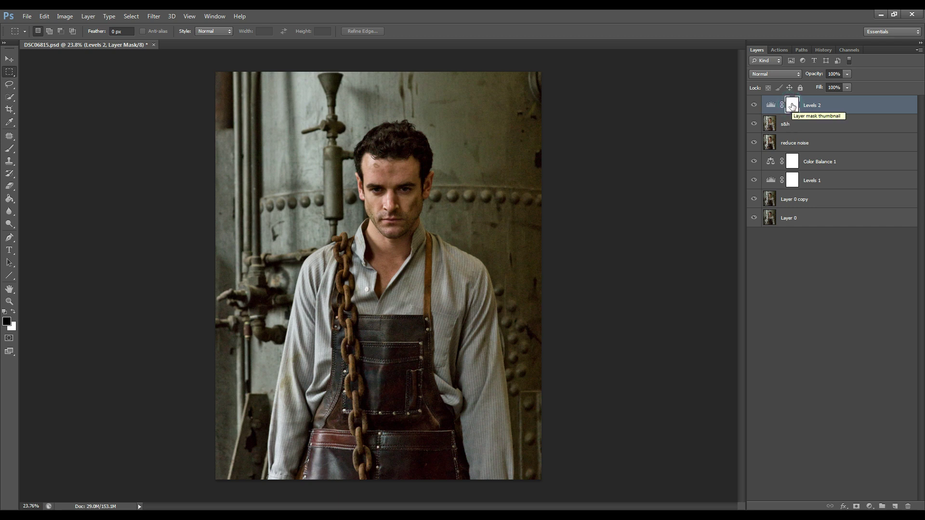
Switch to the Brush tool and set its size to 139, then enlarge it to 500.
left_click(9, 149)
left_click(50, 35)
left_click_drag(48, 81, 21, 81)
left_click(442, 321)
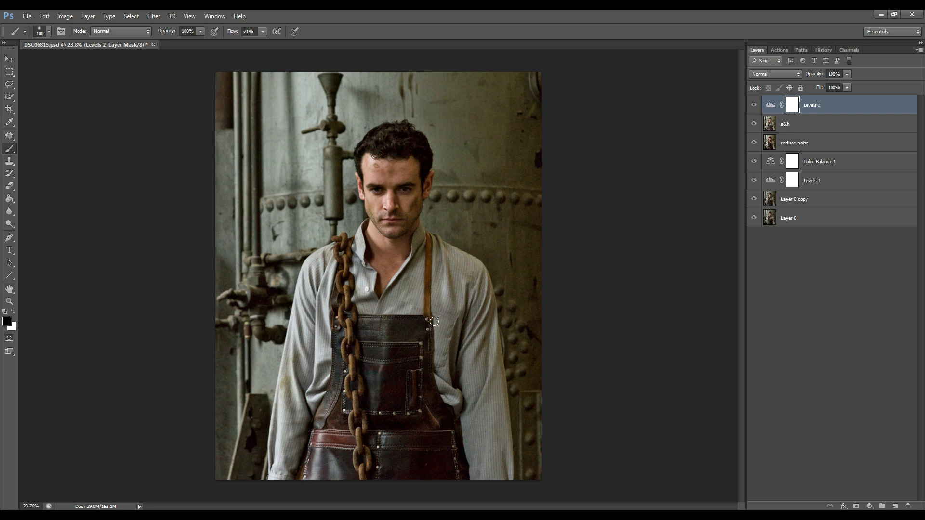
key("bracketright")
key("bracketright")
key("bracketright")
key("bracketright")
key("bracketright")
key("bracketright")
key("bracketright")
key("bracketright")
Invert the Levels 2 mask to hide the darkening and make white the painting colour.
left_click(795, 109)
key("ctrl+i")
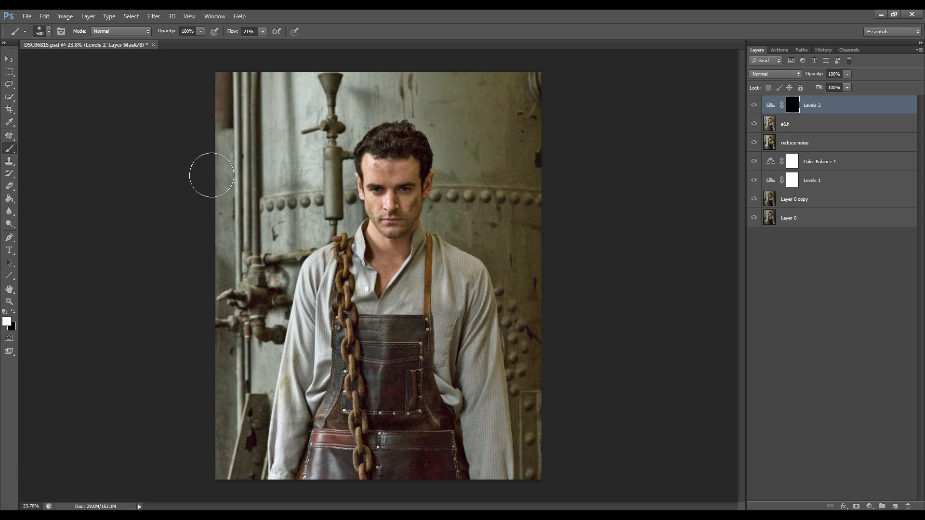
key("x")
Enlarge the brush to 700 and set its opacity and flow to 50%.
key("bracketright")
key("bracketright")
left_click_drag(188, 33, 174, 34)
type("5")
left_click_drag(249, 30, 226, 34)
type("50")
key("Return")
Paint darkening onto the top-left corner, left edge, lower-left corner and right edge.
left_click(238, 82)
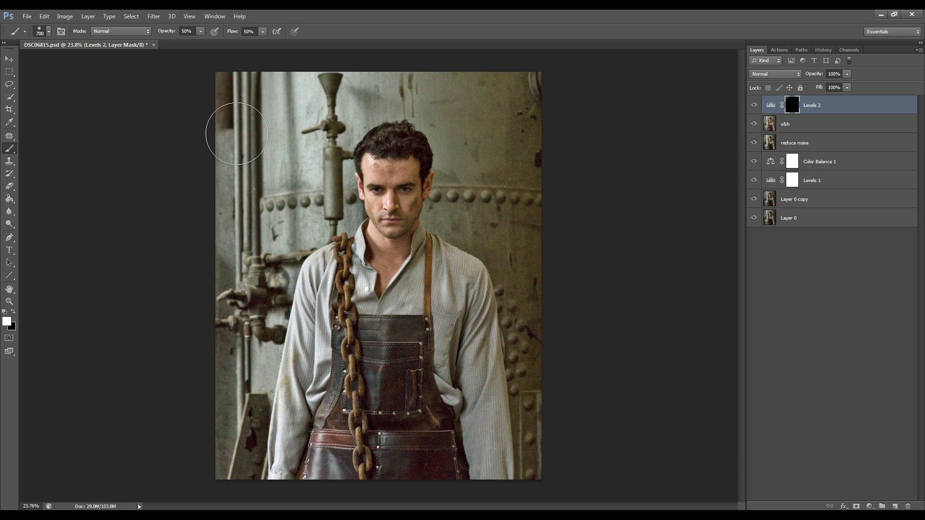
left_click(227, 166)
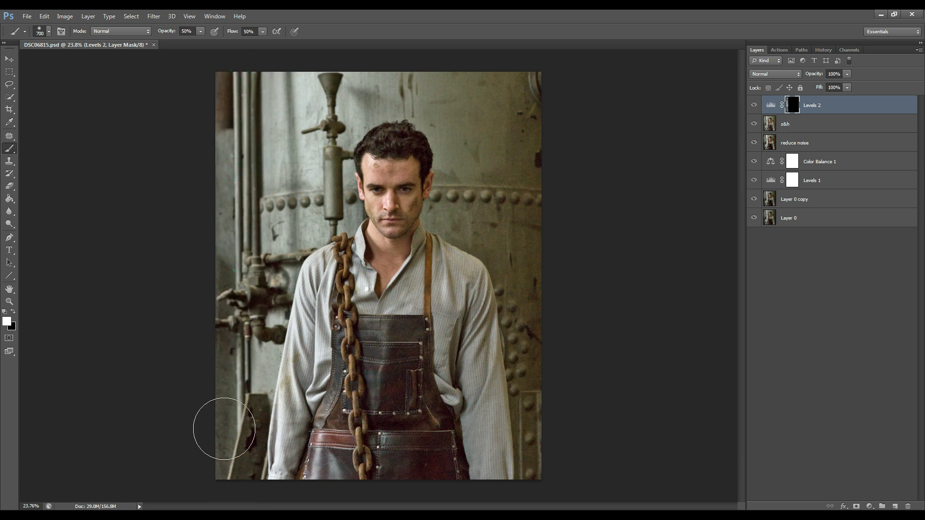
left_click(236, 241)
left_click_drag(543, 83, 530, 337)
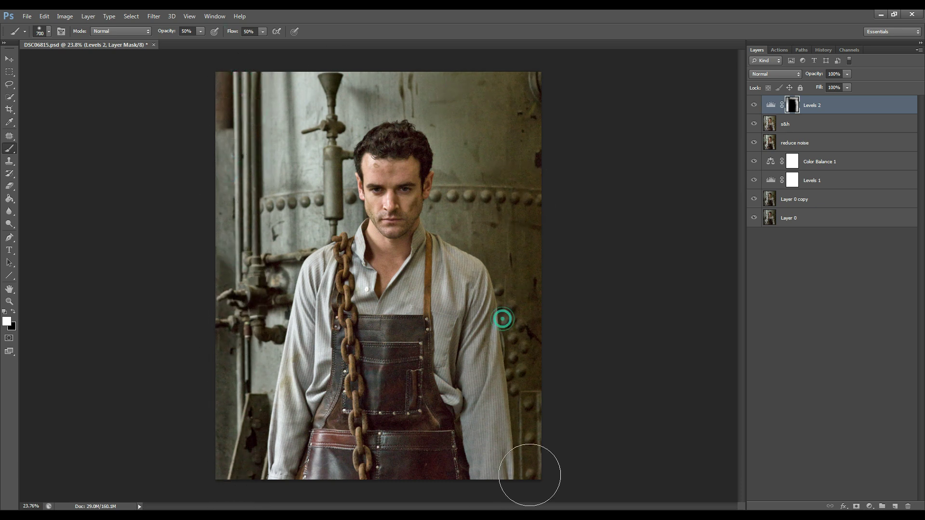
Dab small touches of darkening on the man and apron with 80 and 250 px brushes.
key("bracketleft")
key("bracketleft")
key("bracketleft")
key("bracketleft")
key("bracketleft")
key("bracketleft")
key("bracketleft")
key("bracketleft")
key("bracketleft")
key("bracketleft")
key("bracketleft")
key("bracketleft")
left_click(330, 373)
left_click(302, 424)
left_click(312, 270)
left_click(386, 339)
scroll(425, 270, "up", 5)
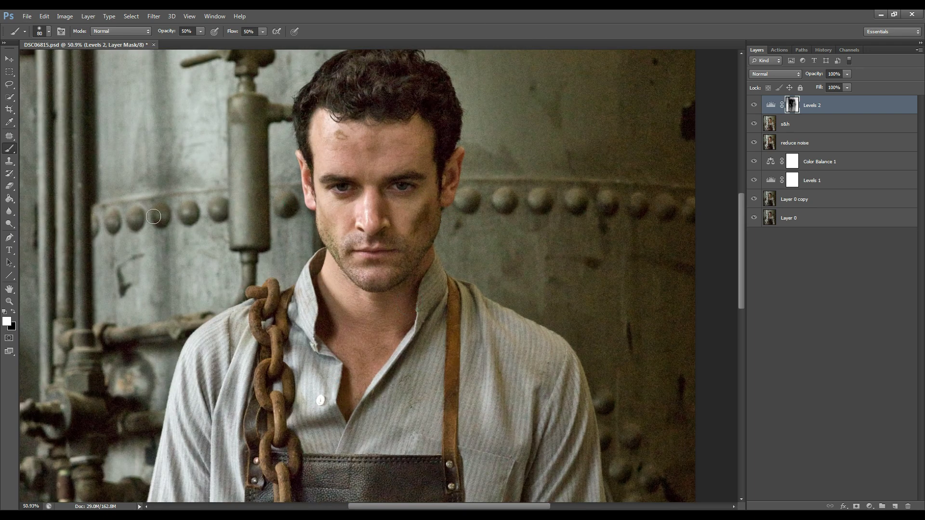
scroll(588, 267, "down", 5)
key("bracketright")
key("bracketright")
key("bracketright")
key("bracketright")
key("bracketright")
key("bracketright")
key("bracketright")
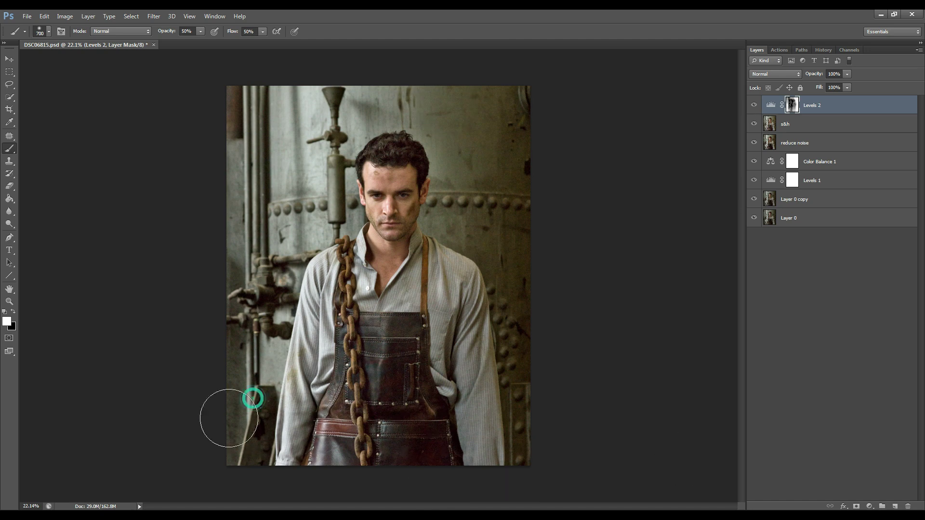
left_click(407, 351)
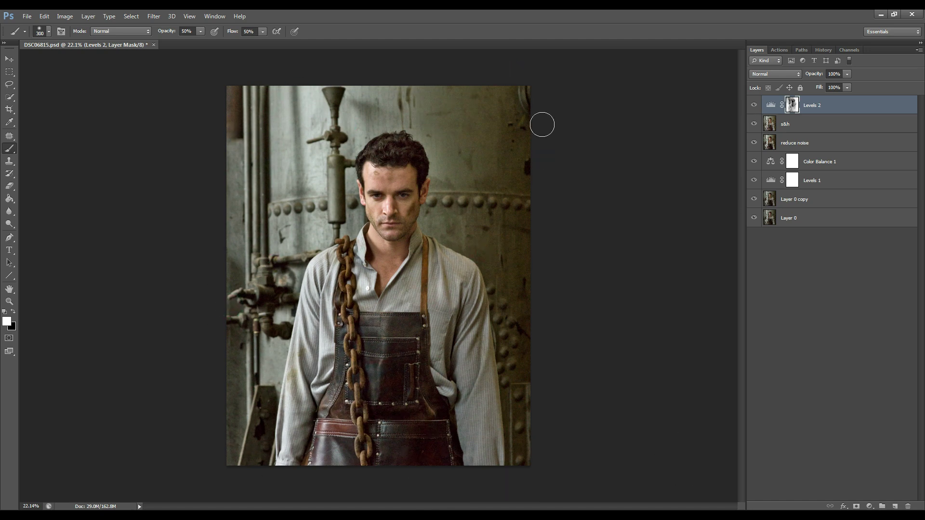
key("bracketright")
key("bracketright")
key("bracketright")
key("bracketright")
key("bracketright")
key("bracketright")
key("bracketright")
key("bracketright")
key("bracketright")
key("bracketright")
left_click(754, 105)
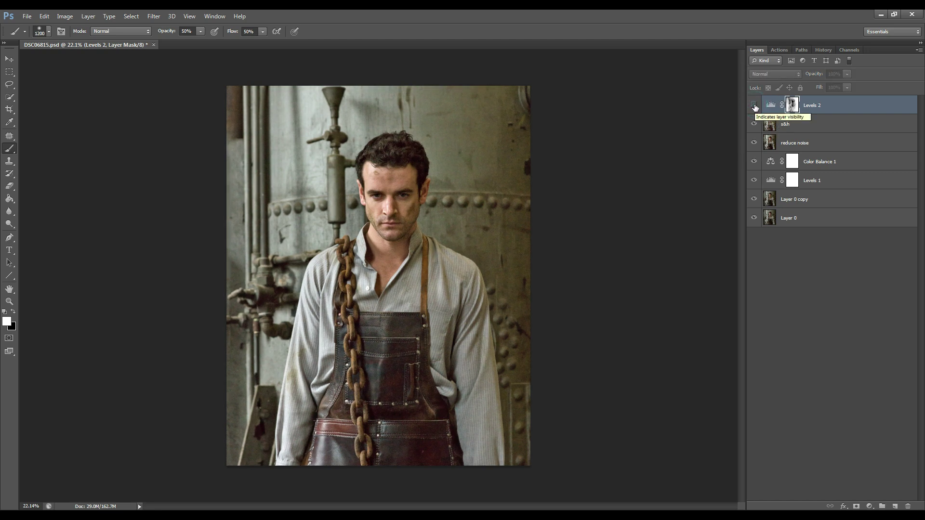
left_click(755, 106)
left_click(755, 106)
left_click(754, 106)
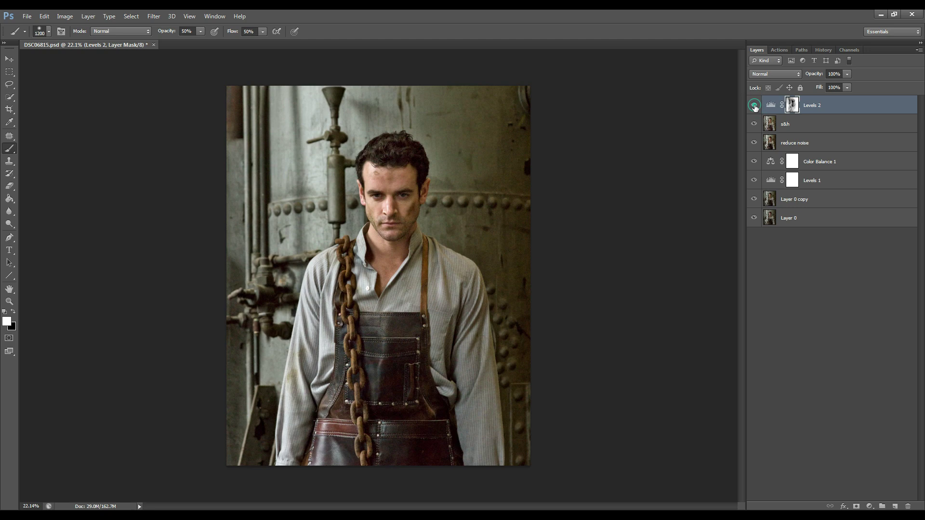
left_click(754, 219)
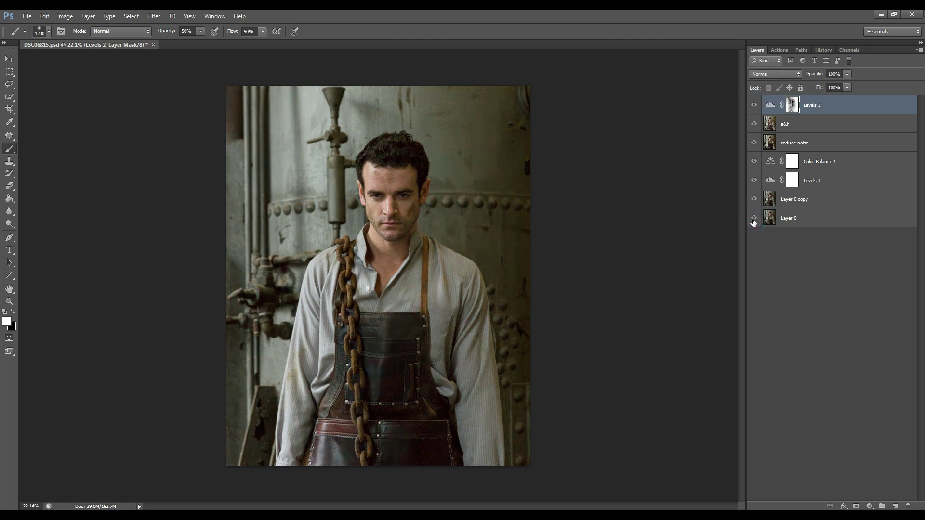
left_click(754, 219, "alt")
left_click(754, 220, "alt")
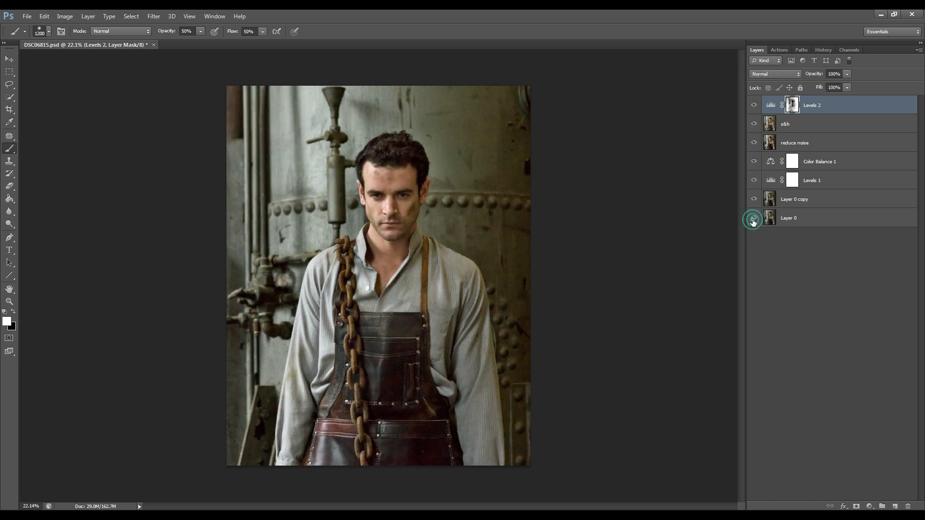
left_click(499, 398)
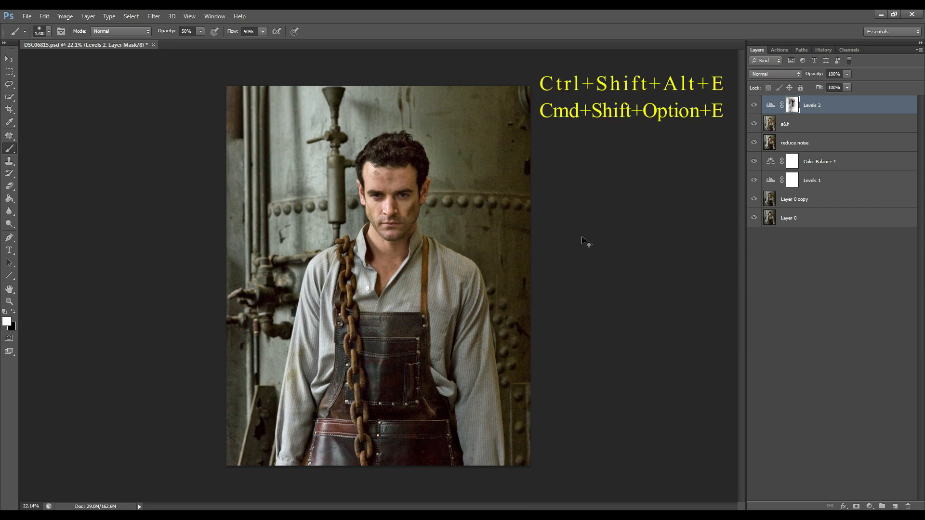
Stamp all visible layers into a new Layer 1 with Ctrl+Shift+Alt+E.
key("ctrl+shift+alt+e")
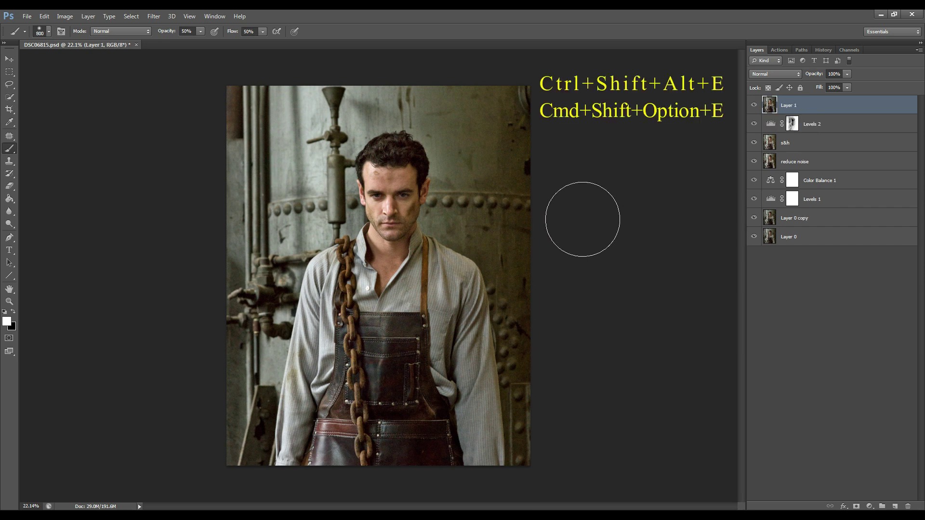
key("bracketleft")
key("bracketleft")
key("bracketleft")
key("bracketleft")
key("bracketleft")
key("bracketleft")
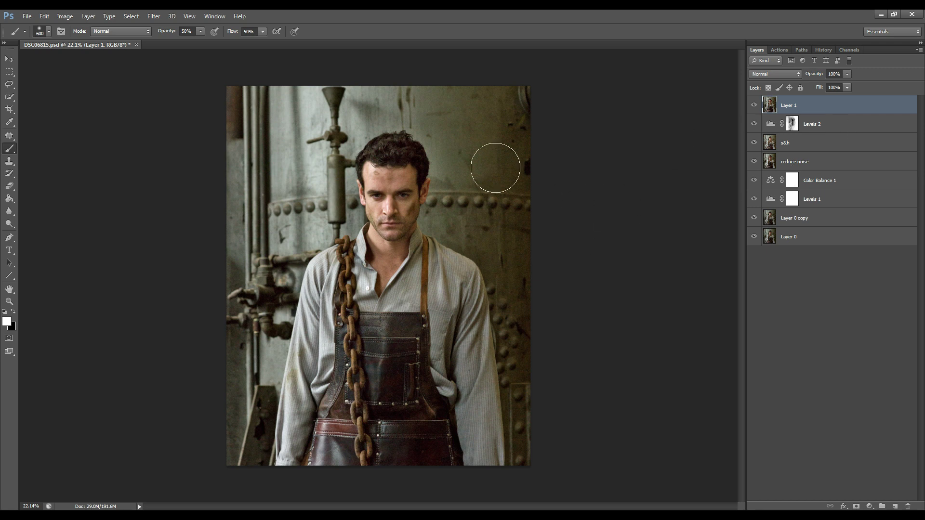
Apply Filter > Blur > Gaussian Blur to Layer 1 with a radius of about 8 pixels.
left_click(160, 16)
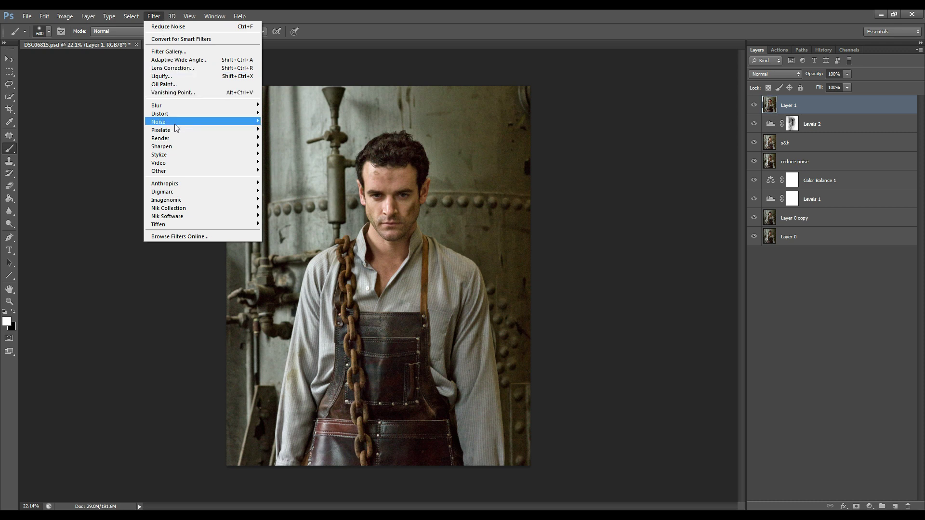
mouse_move(174, 106)
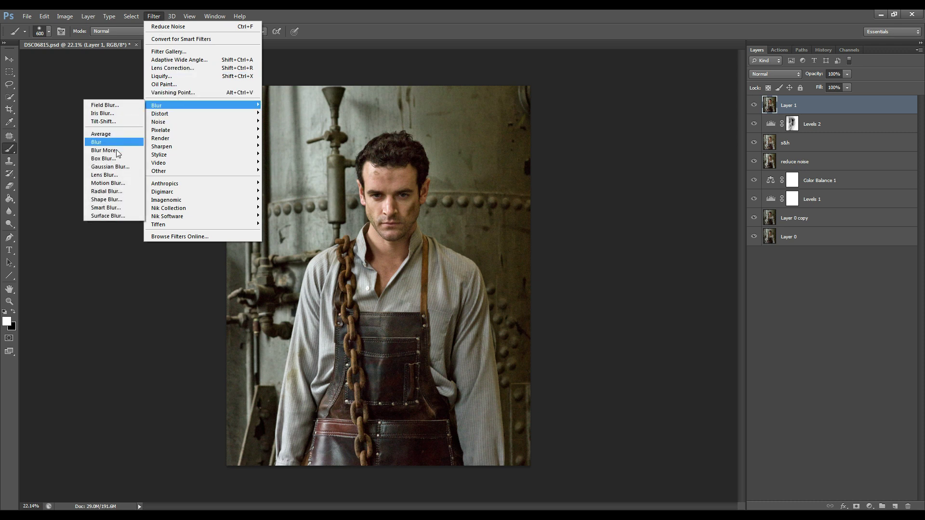
left_click(117, 167)
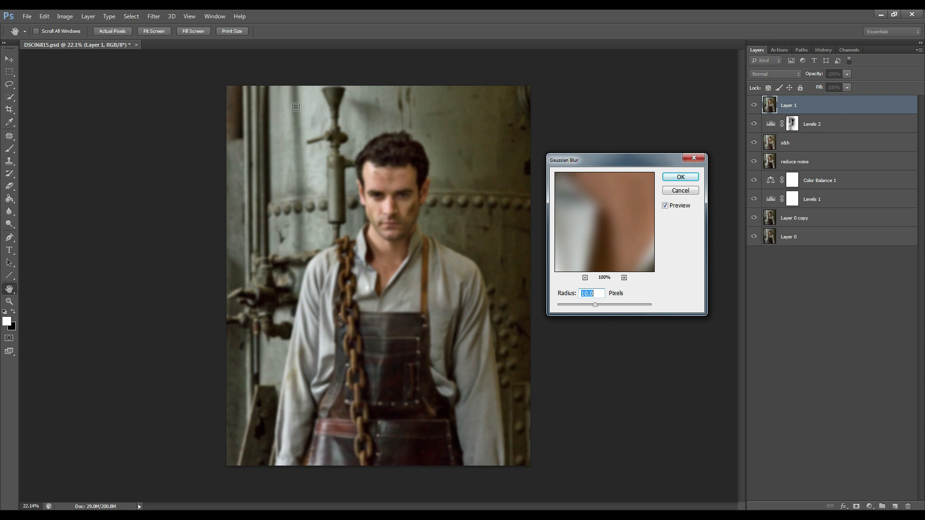
left_click_drag(601, 305, 590, 304)
Add a mask to the blurred Layer 1 and paint the man's face, hair, apron and chain sharp.
key("Return")
key("b")
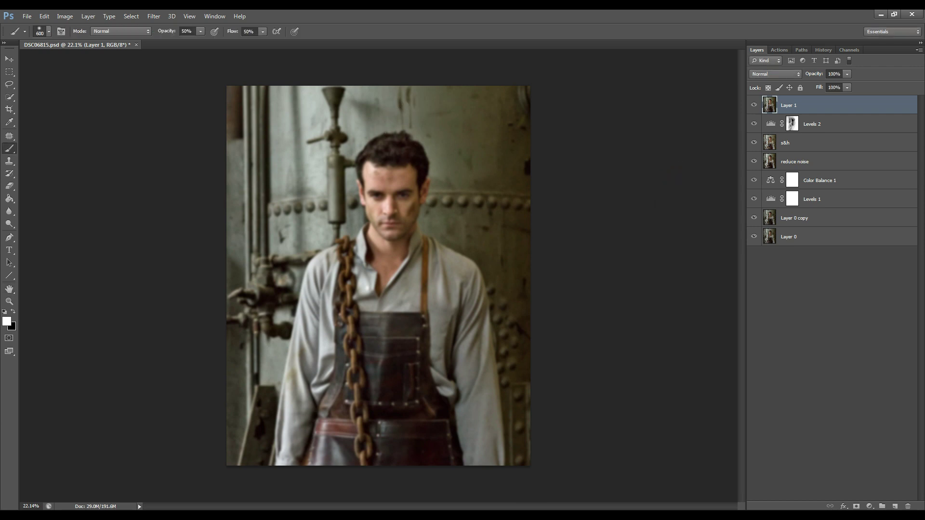
left_click(856, 507)
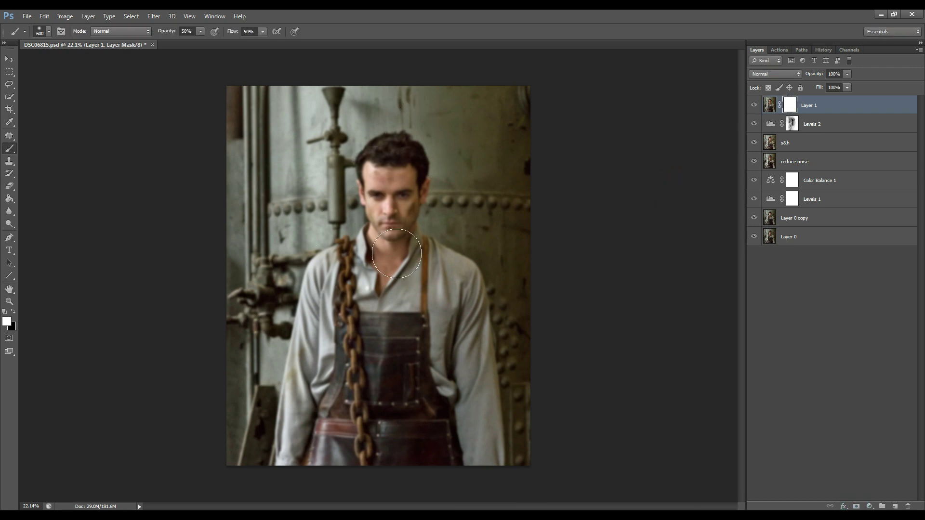
left_click_drag(383, 193, 387, 205)
left_click_drag(391, 171, 391, 228)
mouse_move(384, 166)
left_mouse_down()
mouse_move(398, 154)
mouse_move(404, 162)
mouse_move(387, 239)
left_mouse_up()
mouse_move(301, 468)
left_mouse_down()
mouse_move(347, 349)
mouse_move(345, 436)
mouse_move(364, 316)
mouse_move(385, 388)
mouse_move(469, 416)
mouse_move(424, 264)
mouse_move(379, 256)
mouse_move(379, 126)
left_mouse_up()
Zoom in and touch up the mask at the chain's top link with a 90 px white brush.
scroll(373, 150, "up", 3)
key("bracketleft")
key("bracketleft")
key("bracketleft")
key("bracketleft")
key("bracketleft")
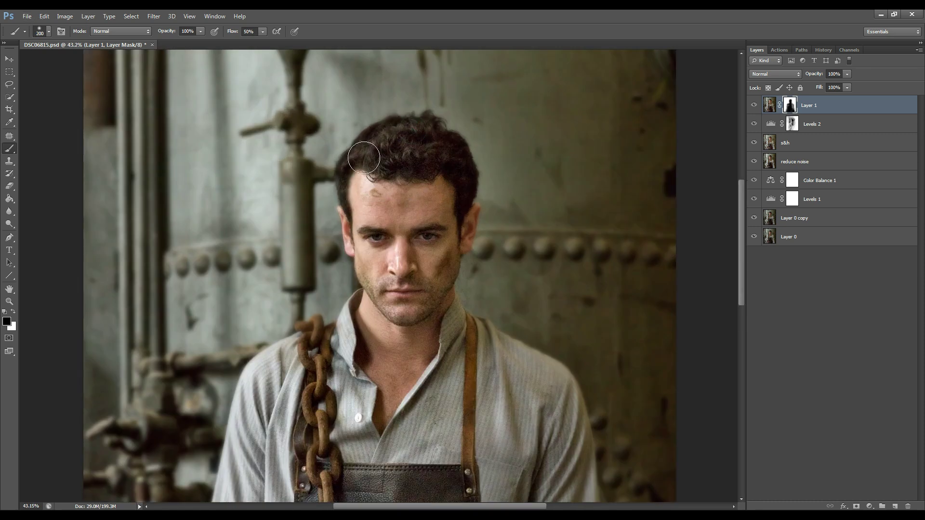
left_click(309, 333)
key("bracketleft")
key("bracketleft")
key("bracketleft")
key("bracketleft")
key("bracketleft")
key("x")
left_click(488, 196)
key("x")
scroll(503, 234, "down", 10)
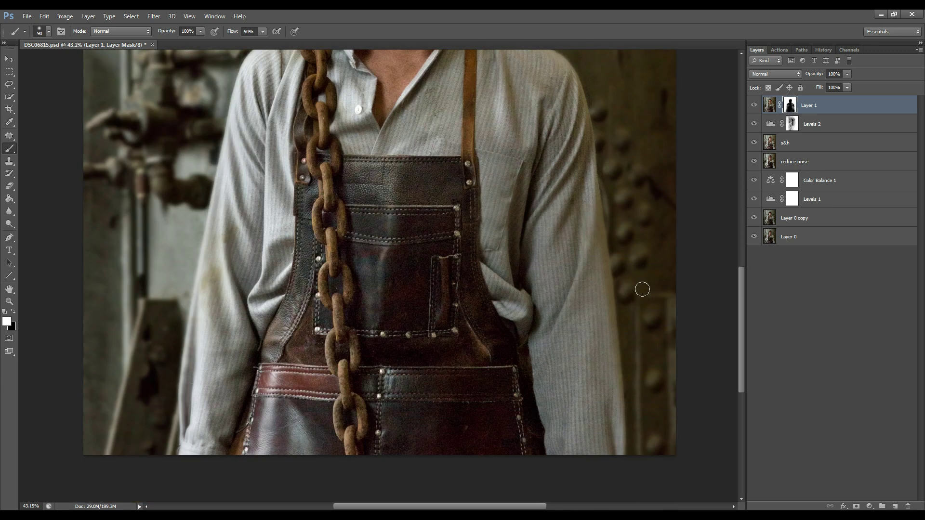
scroll(330, 394, "up", 9)
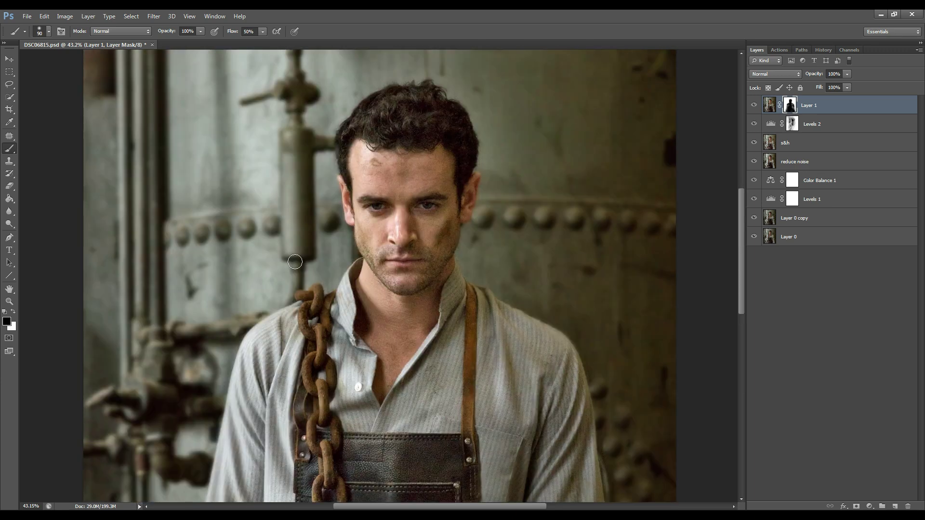
left_click(13, 312)
left_click_drag(312, 280, 309, 284)
scroll(540, 180, "down", 4)
scroll(435, 207, "up", 1)
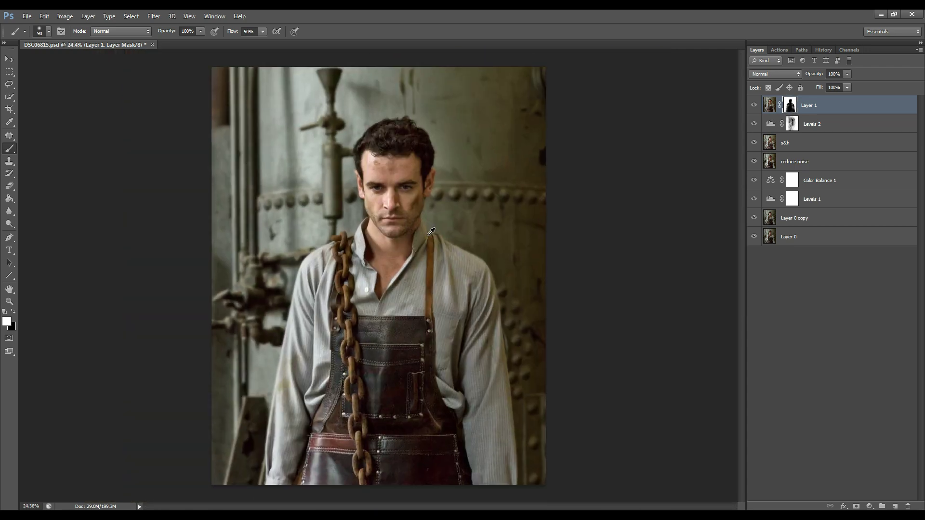
Toggle Layer 1's visibility to compare the photo with and without the blur.
left_click(754, 105)
left_click(754, 106)
left_click(755, 105)
left_click(755, 105)
Reopen Gaussian Blur and try weaker and stronger radii, entering 13 pixels.
left_click(154, 17)
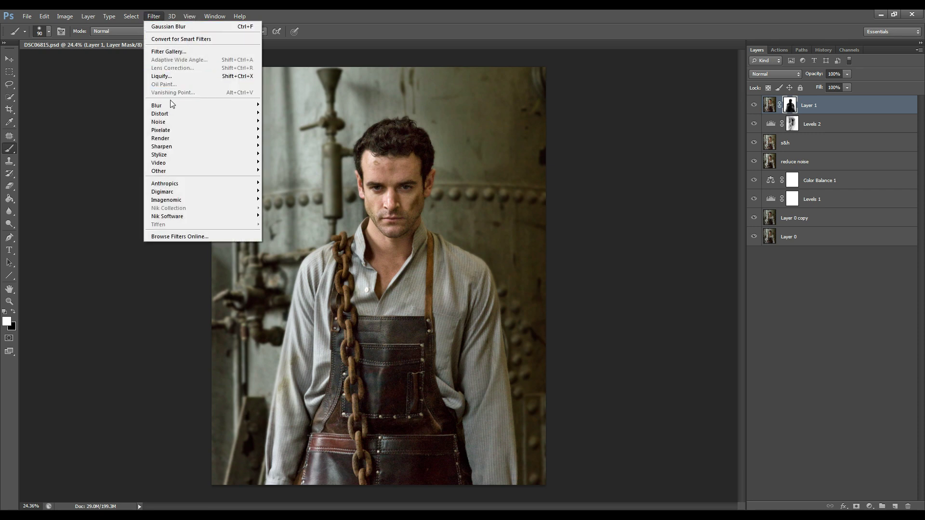
mouse_move(163, 105)
left_click(110, 167)
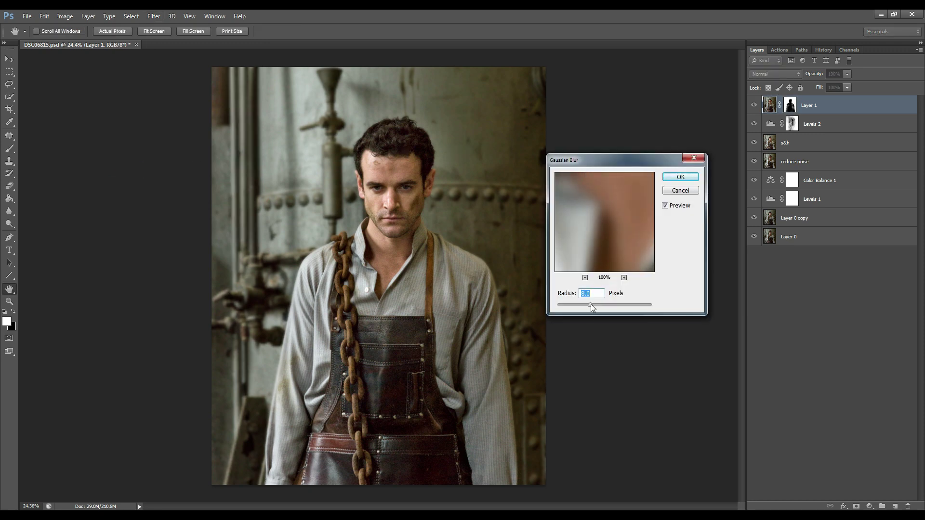
mouse_move(590, 304)
left_mouse_down()
mouse_move(557, 304)
mouse_move(608, 306)
mouse_move(596, 305)
left_mouse_up()
left_click(592, 306)
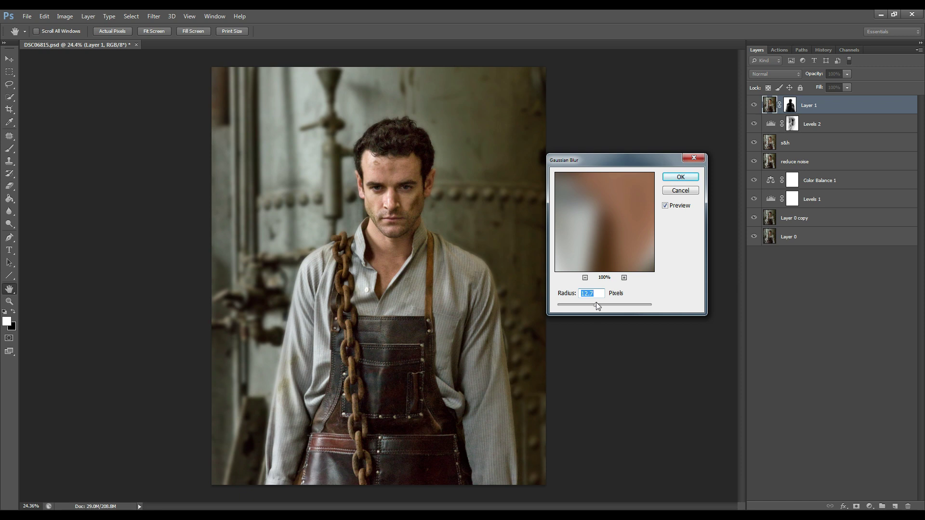
type("13")
Toggle Preview repeatedly to compare the 13-pixel blur against the unblurred photo.
left_click(665, 206)
left_click(666, 206)
left_click(666, 205)
left_click(665, 206)
left_click(665, 206)
left_click(666, 206)
Set the blur radius to 10 pixels, recheck the preview, and apply it.
left_click_drag(596, 305, 587, 304)
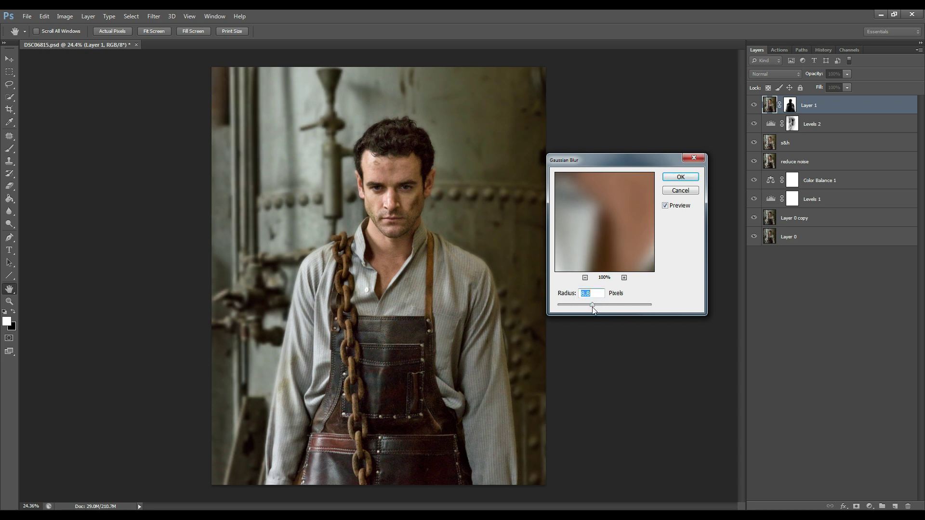
type("10")
left_click(665, 206)
left_click(666, 207)
left_click(680, 177)
key("b")
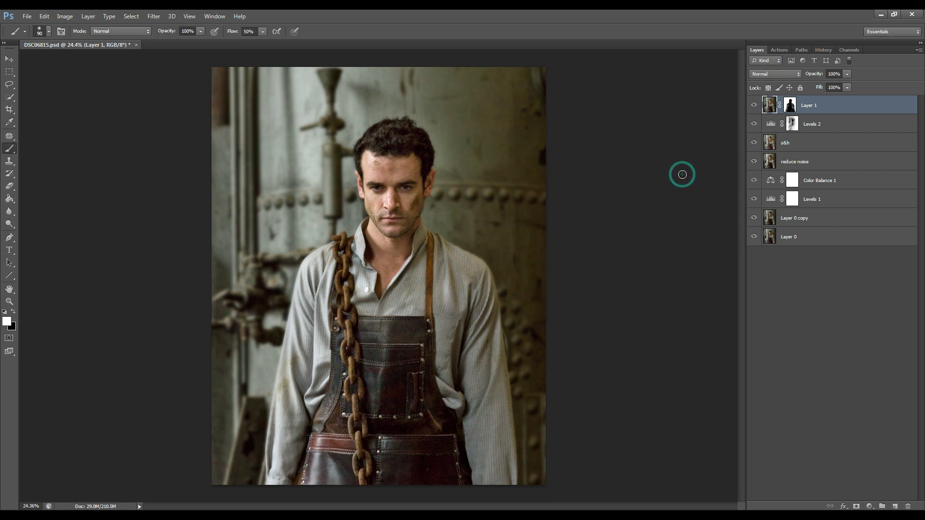
Toggle the blurred layer off and on twice to compare the result.
left_click(754, 106)
left_click(755, 106)
left_click(755, 106)
left_click(754, 106)
Rename Layer 1 to 'blurred bkg'.
scroll(480, 230, "up", 1)
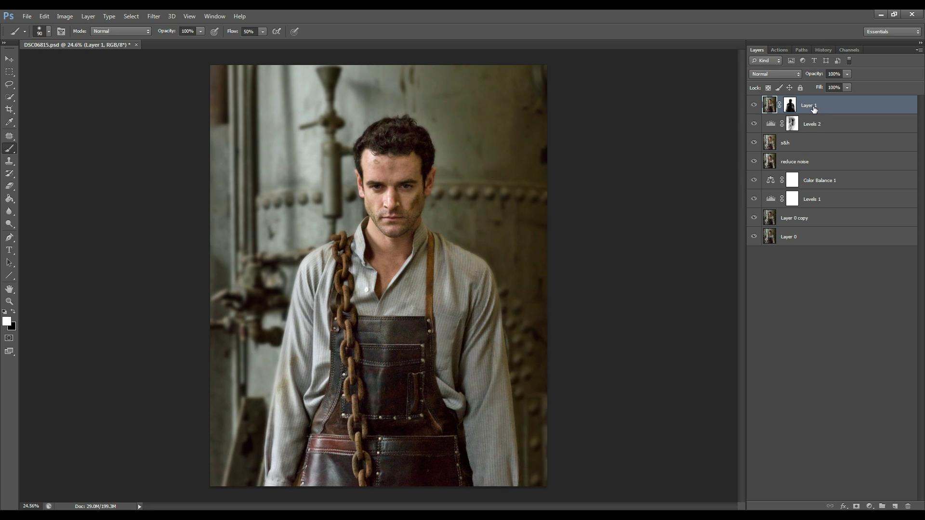
double_click(811, 105)
type("blurred bkg")
key("Return")
Add a reversed radial gradient fill layer using the Neutral Density preset.
left_click(868, 507)
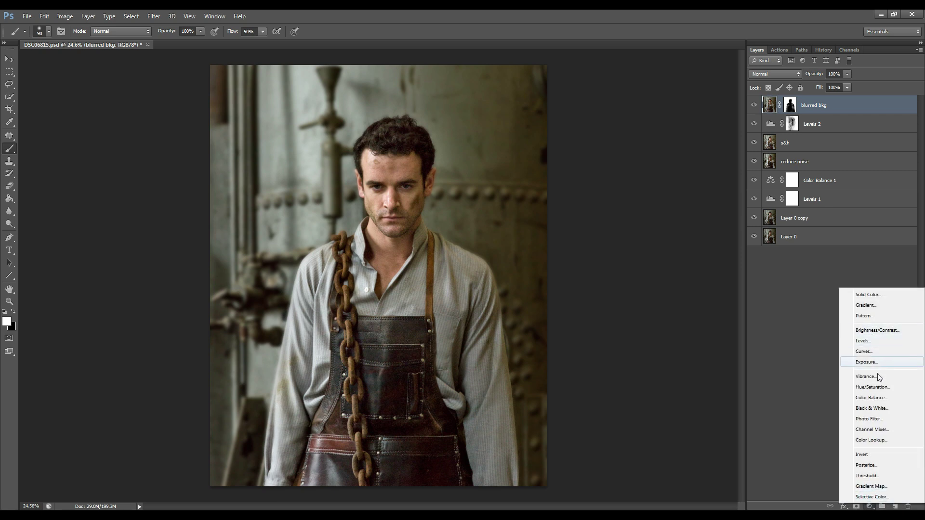
left_click(866, 305)
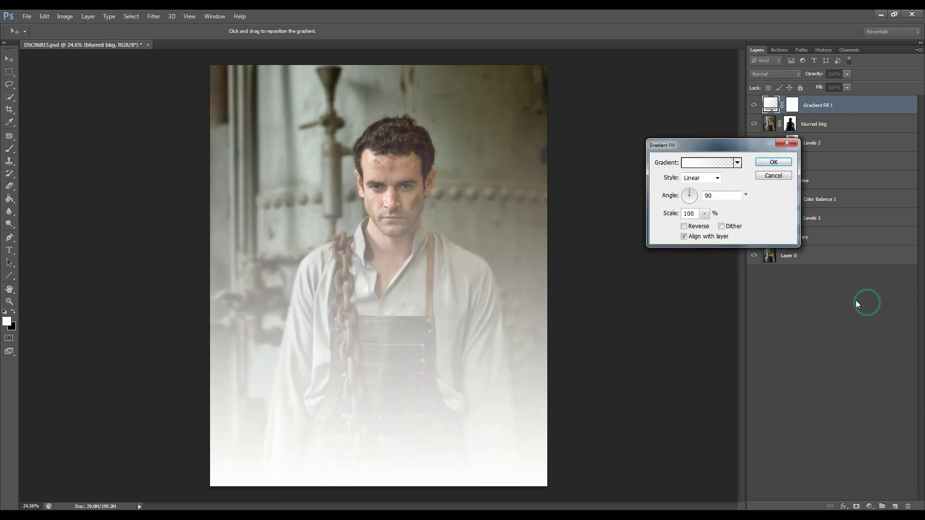
left_click(694, 178)
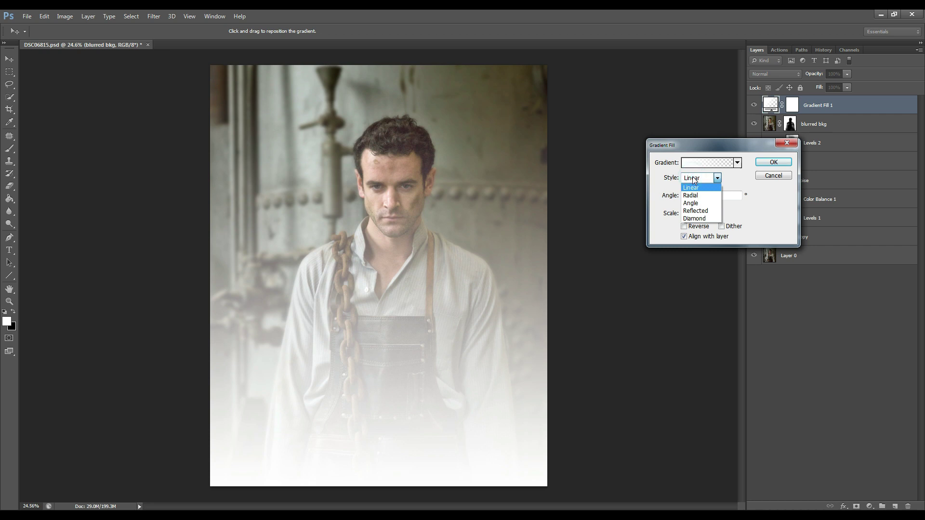
left_click(690, 195)
left_click(684, 226)
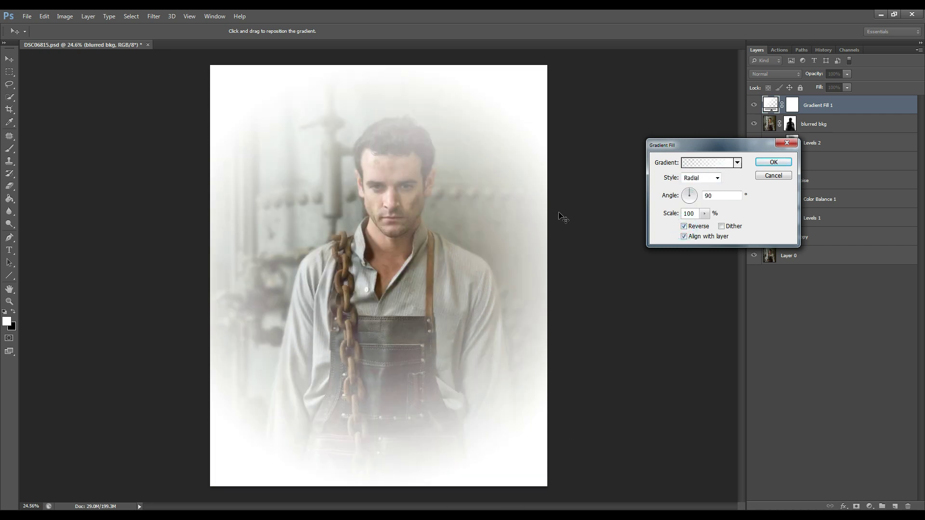
left_click(721, 163)
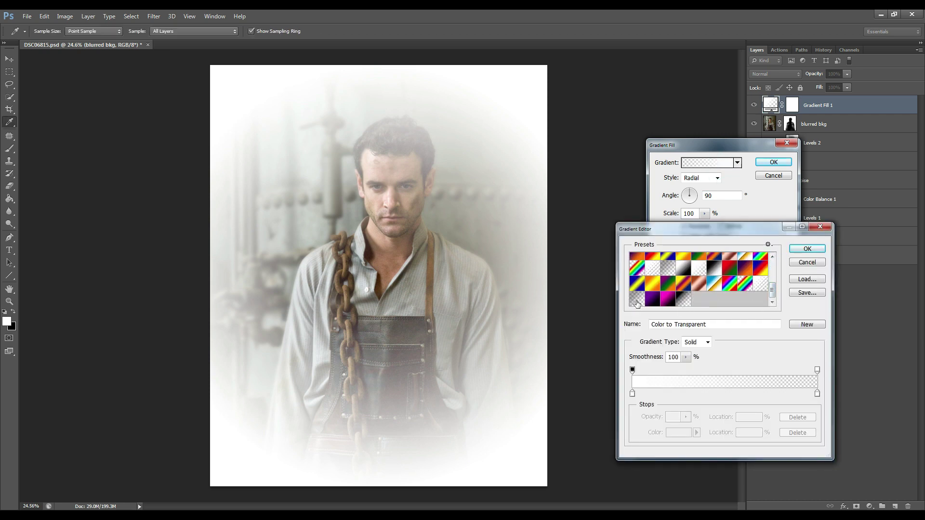
left_click(637, 303)
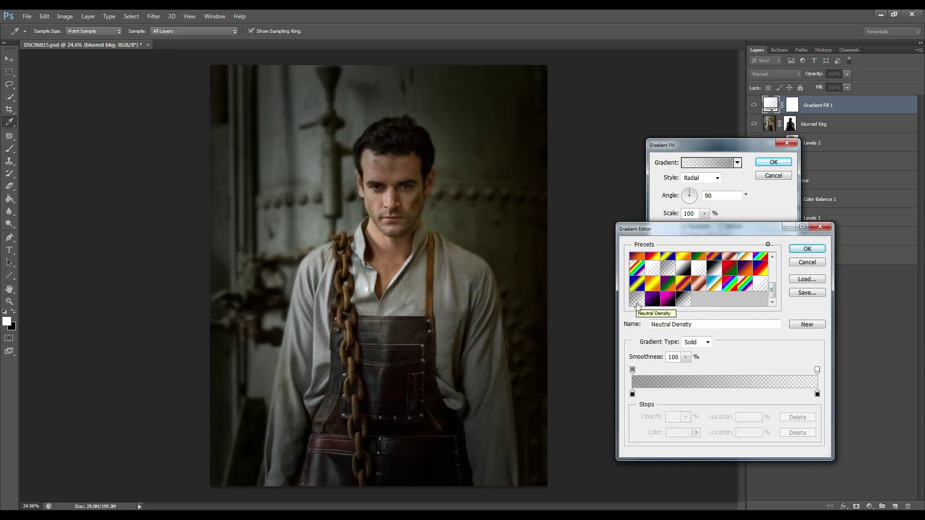
left_click(807, 248)
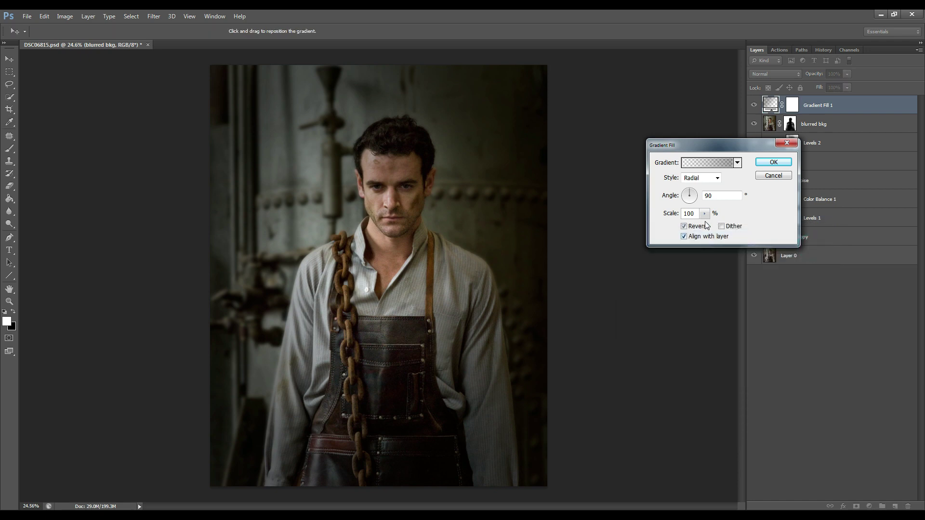
Set the gradient scale to 110%, centre the vignette on the face, and confirm it.
left_click_drag(706, 216, 706, 227)
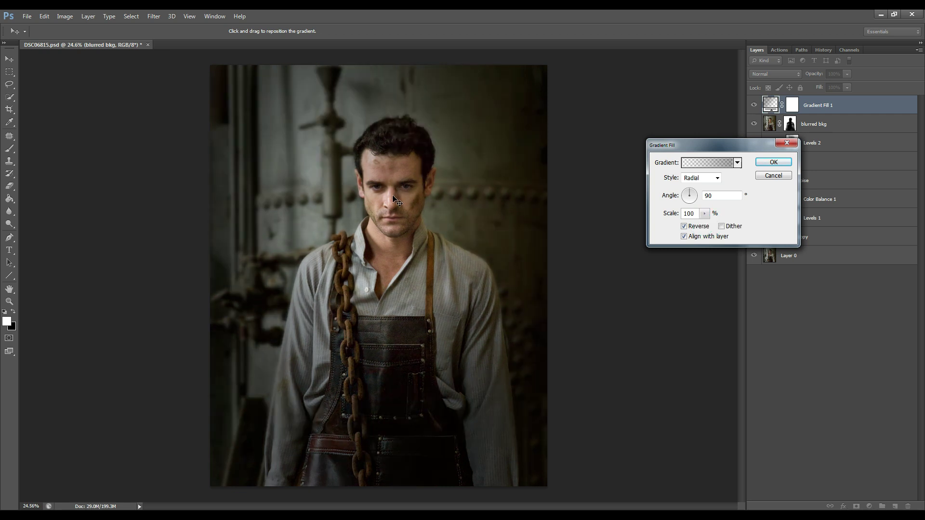
left_click_drag(394, 198, 394, 220)
left_click(704, 213)
left_click_drag(706, 225, 702, 228)
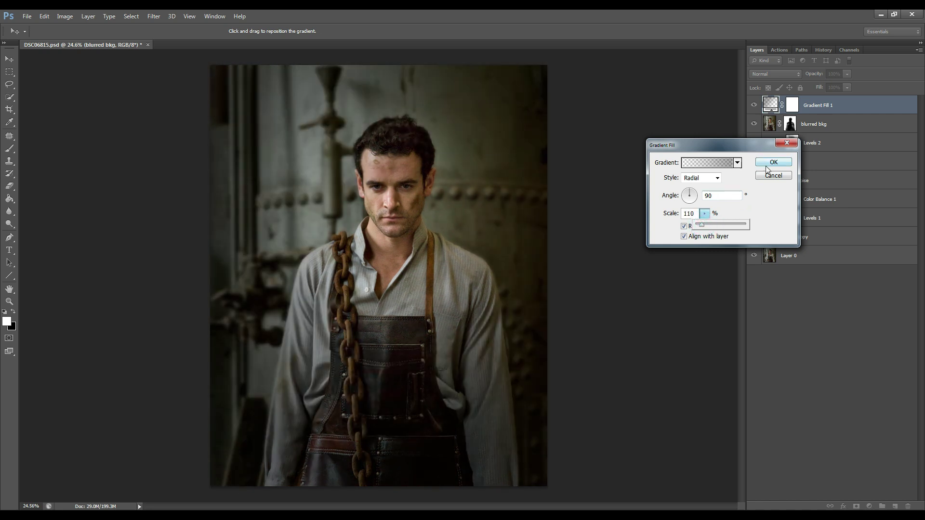
left_click(762, 212)
left_click(771, 163)
left_click(755, 106)
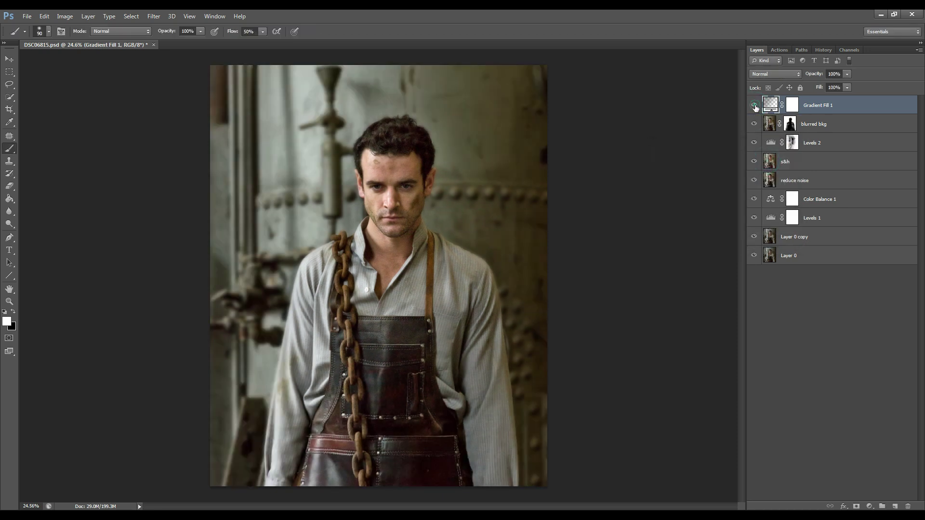
Set Gradient Fill 1's blend mode to Soft Light after previewing Darken and others.
left_click(755, 106)
left_click(798, 76)
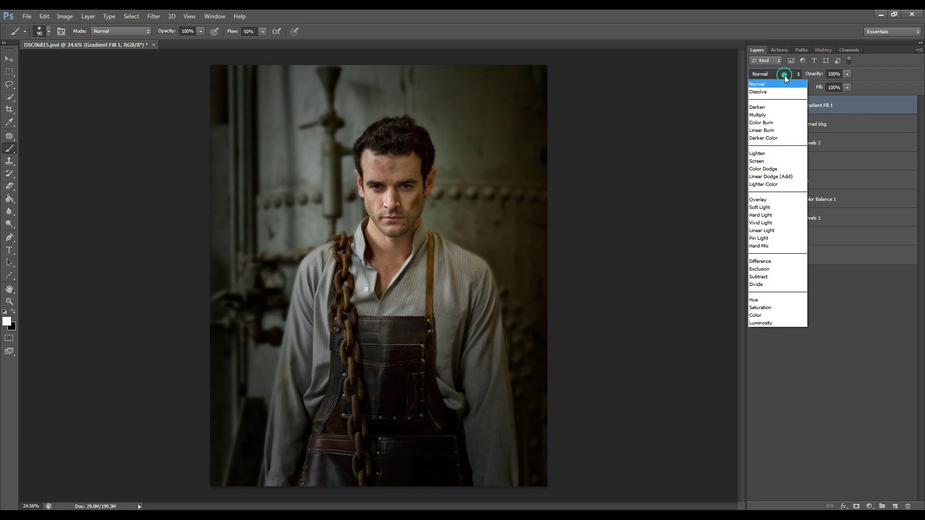
left_click(770, 102)
key("Down")
key("Down")
key("Down")
key("Down")
key("Down")
key("Down")
key("Down")
key("Down")
key("Down")
key("Down")
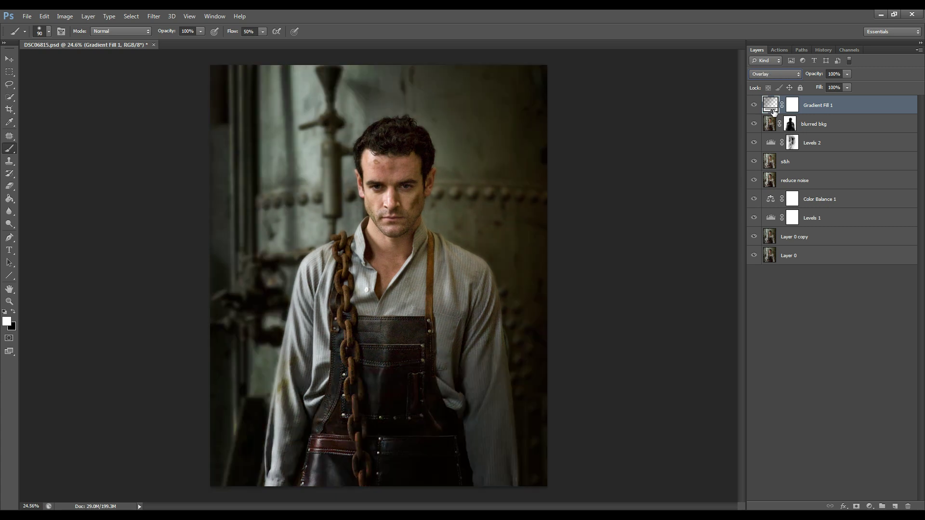
key("Down")
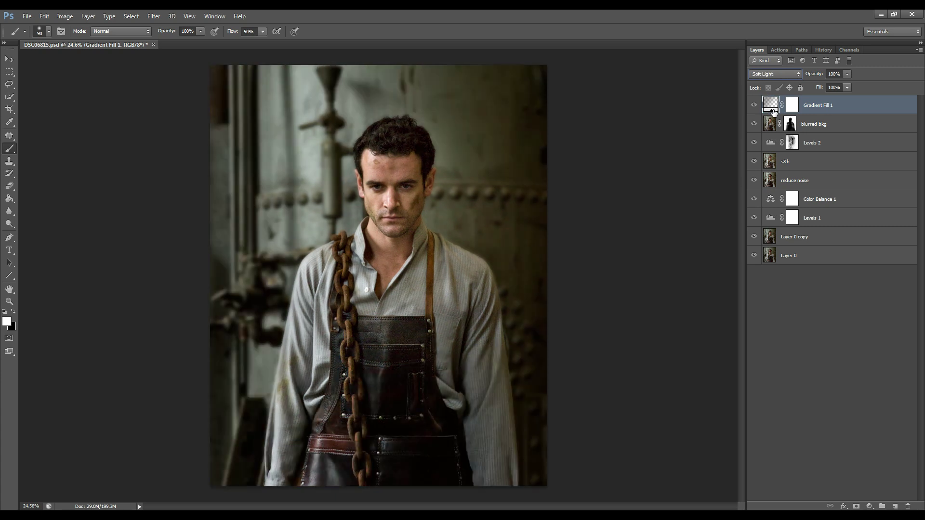
left_click(779, 73)
left_click(780, 73)
Lower Gradient Fill 1's opacity to 80% and compare the vignette on and off.
mouse_move(815, 74)
left_mouse_down()
mouse_move(831, 74)
mouse_move(822, 76)
left_mouse_up()
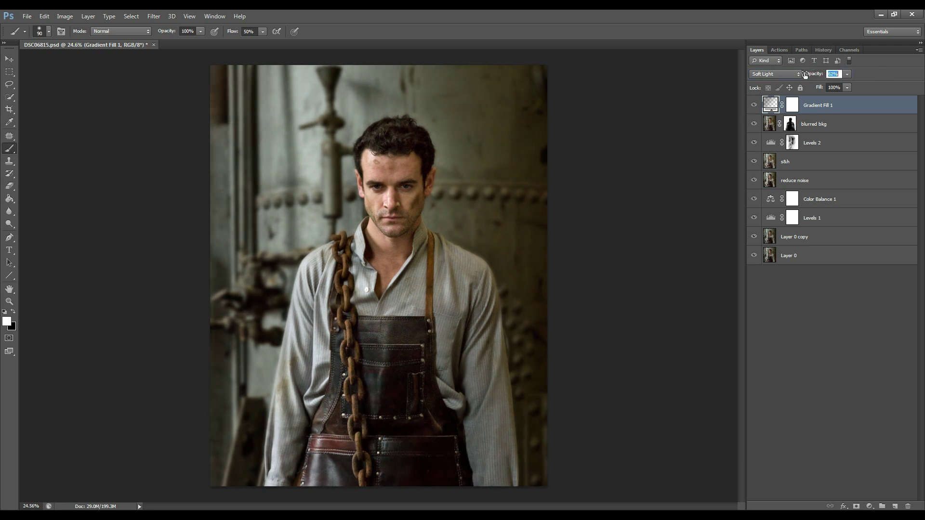
left_click(833, 73)
type("80")
key("Return")
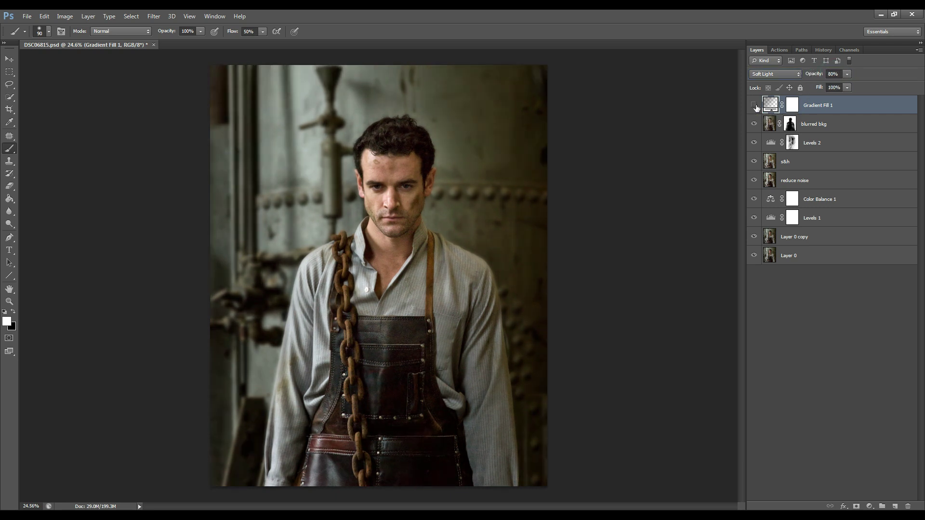
left_click(754, 105)
Open the original raw photo DSC06815.ARW.
left_click(885, 113)
key("v")
left_click(551, 132)
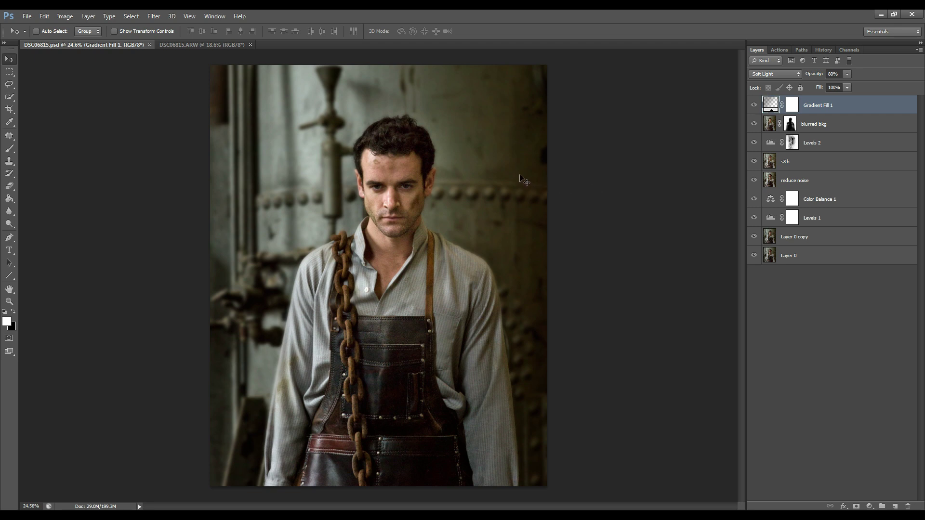
Tile DSC06815.ARW beside DSC06815.psd in a 2-up Vertical arrangement and zoom in slightly.
left_click(187, 45)
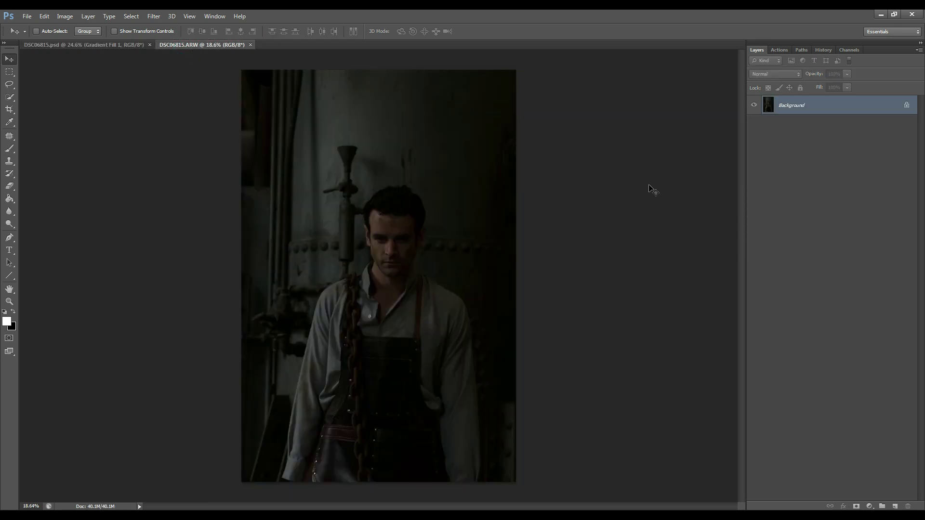
left_click(212, 17)
mouse_move(215, 27)
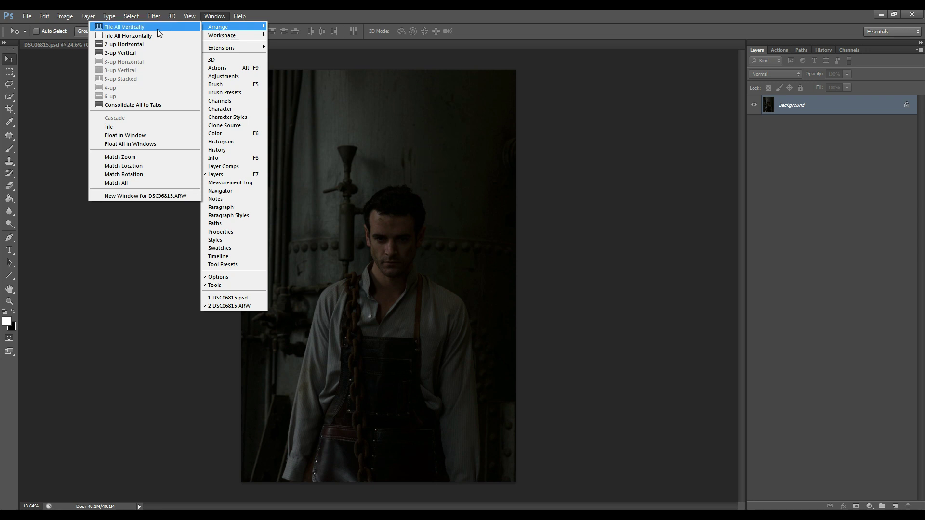
left_click(127, 54)
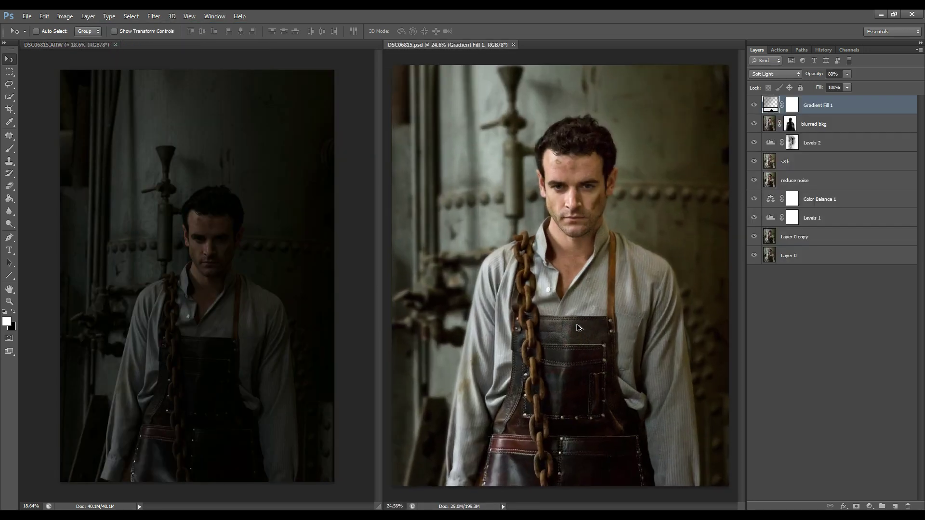
key("alt")
scroll(219, 351, "up", 2)
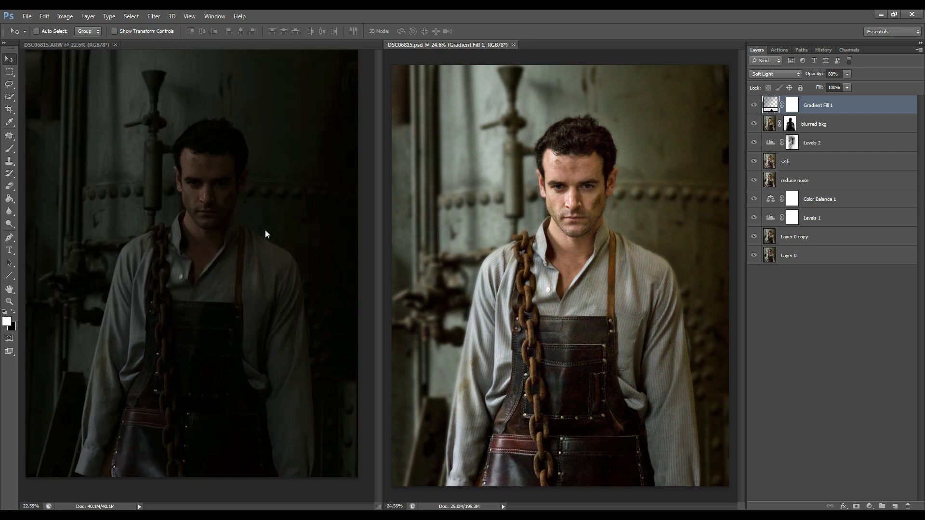